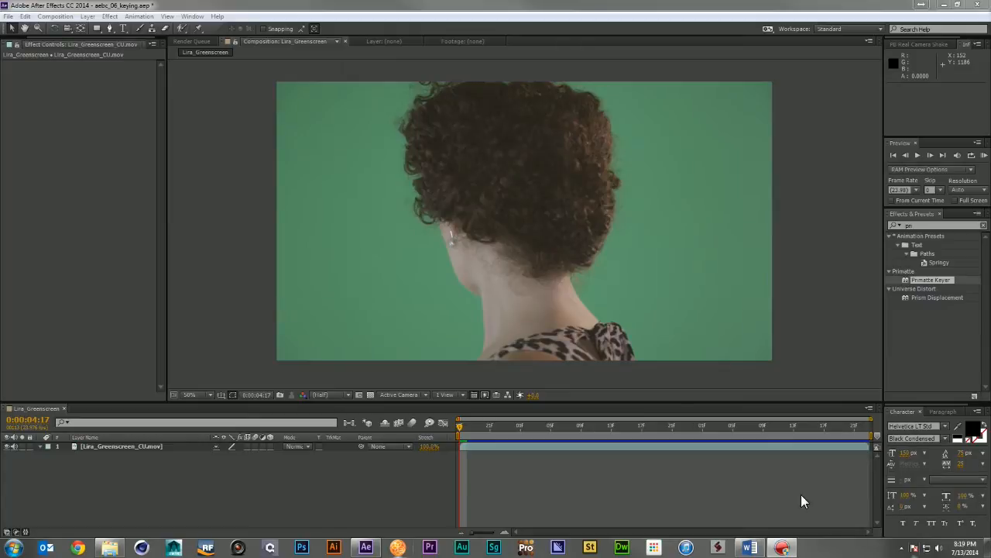
# Preview the greenscreen clip's playback, and move the playhead to its last frames at 0:00:06:22.
pyautogui.press('KP_0')
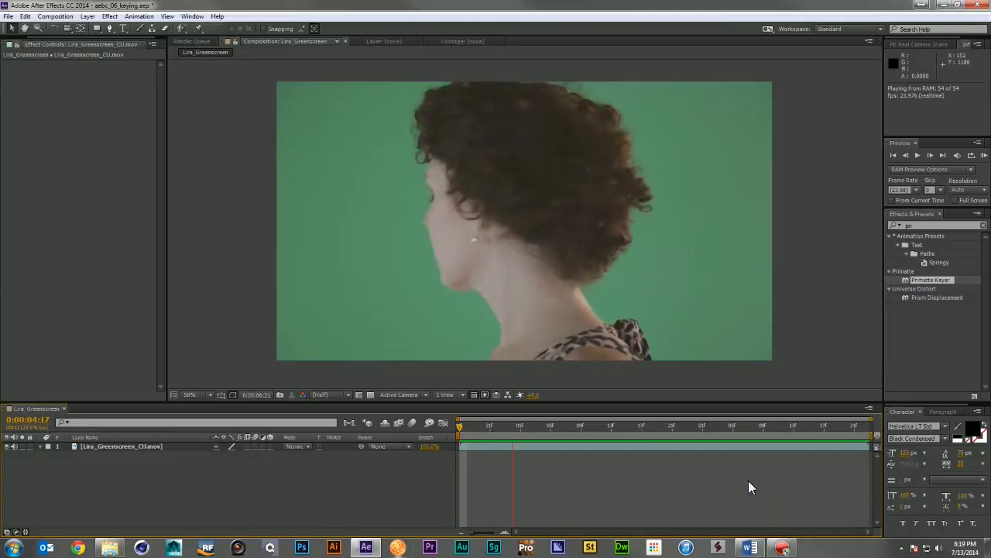
pyautogui.press('space')
pyautogui.moveTo(512, 432); pyautogui.dragTo(863, 428)
# Apply the Primatte Keyer effect to the greenscreen footage layer and sample the green background beside the woman as the key colour.
pyautogui.moveTo(928, 280); pyautogui.dragTo(376, 80)
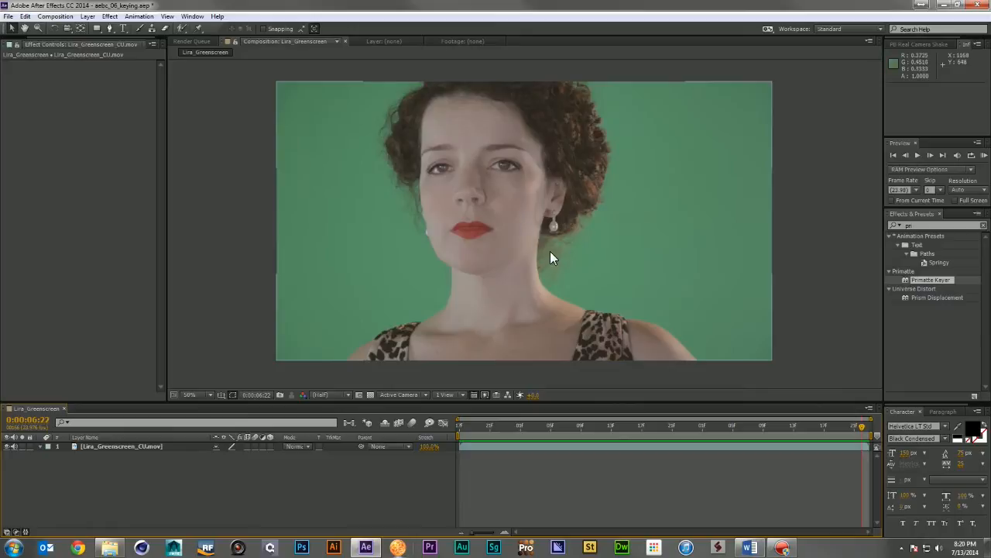
pyautogui.moveTo(930, 280); pyautogui.dragTo(116, 449)
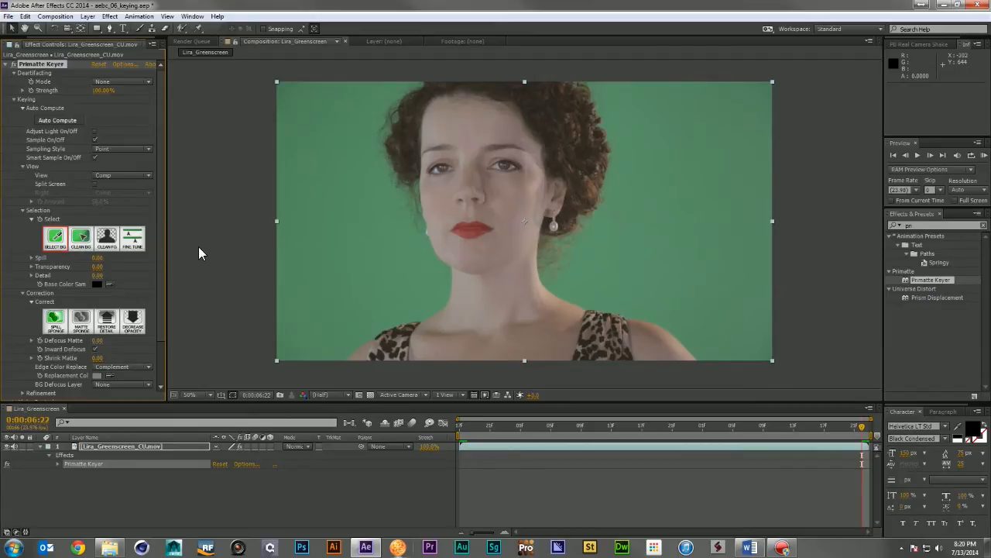
pyautogui.moveTo(329, 159); pyautogui.dragTo(335, 203)
pyautogui.moveTo(343, 308); pyautogui.dragTo(338, 311)
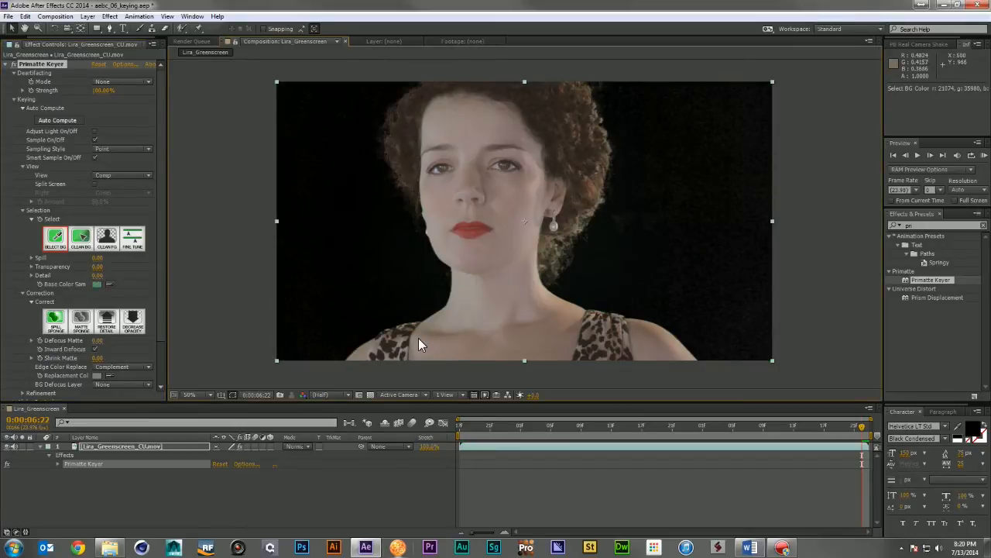
# Open the Auto-trace settings for the Lira_Greenscreen_CU.mov layer.
pyautogui.click(140, 447)
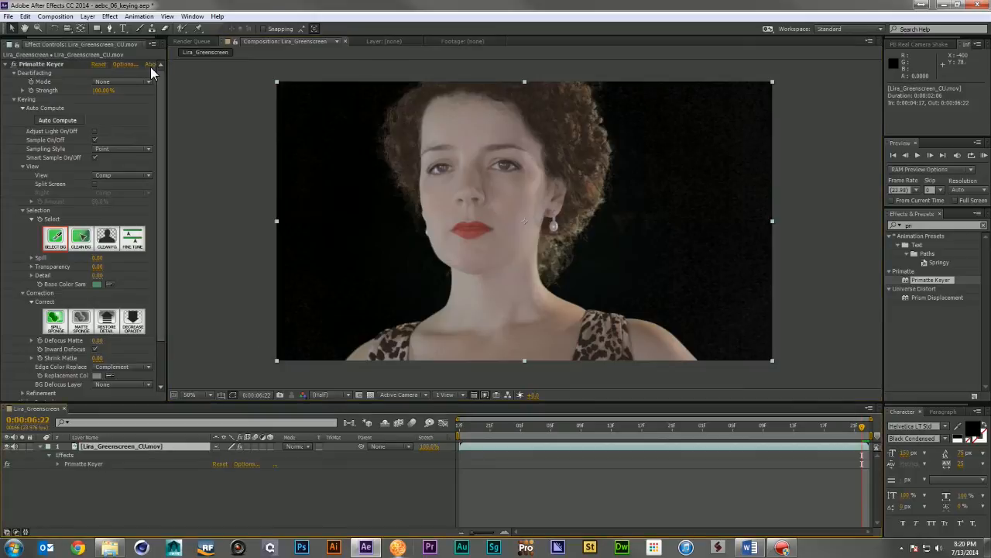
pyautogui.click(88, 16)
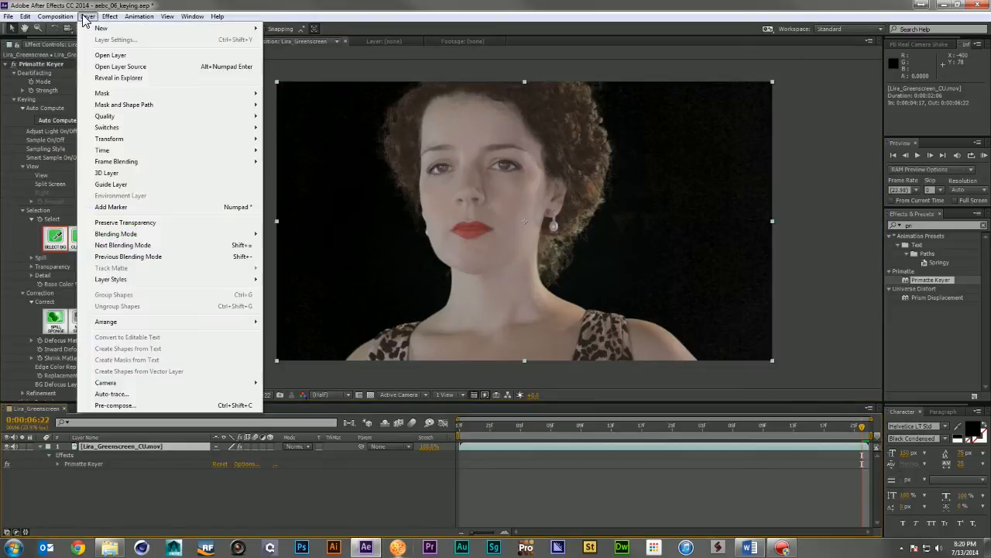
pyautogui.click(110, 394)
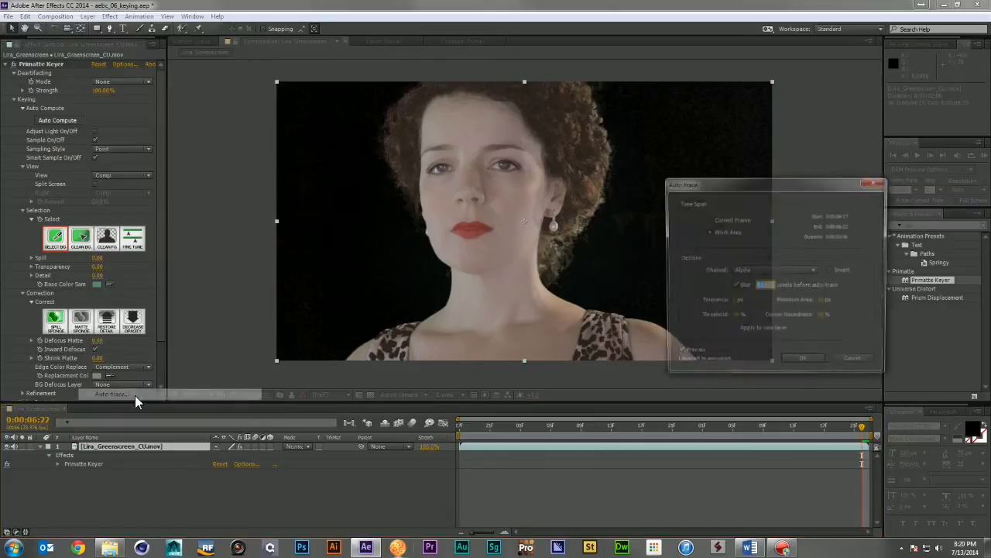
# Try the trace with blur off and a 10% threshold, and turn blur back on.
pyautogui.click(763, 285)
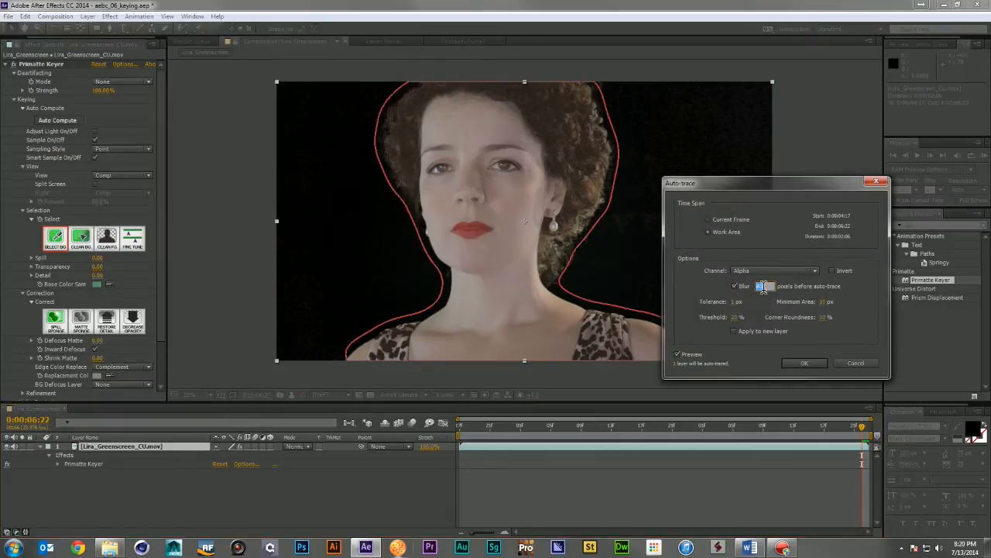
pyautogui.click(735, 286)
pyautogui.click(737, 318)
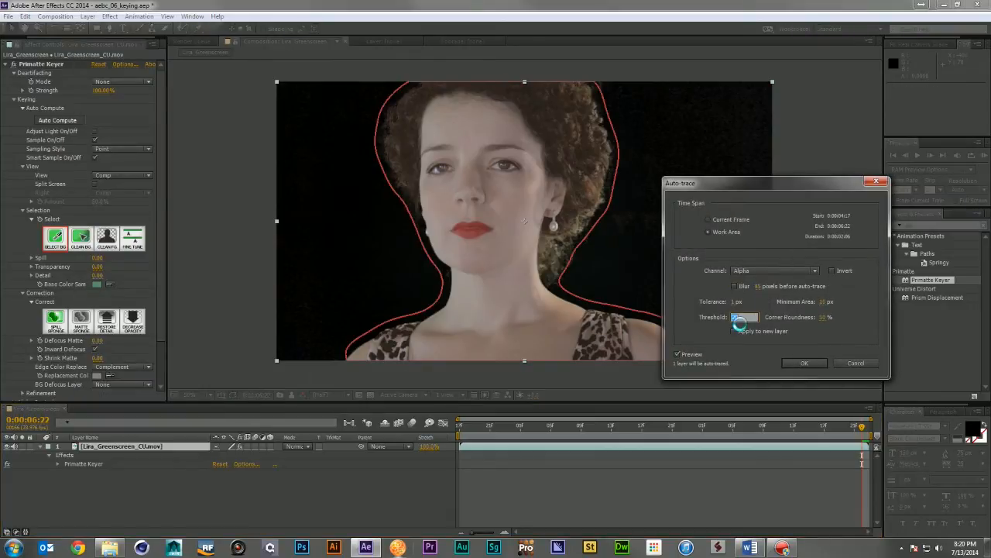
pyautogui.write('15')
pyautogui.press('Return')
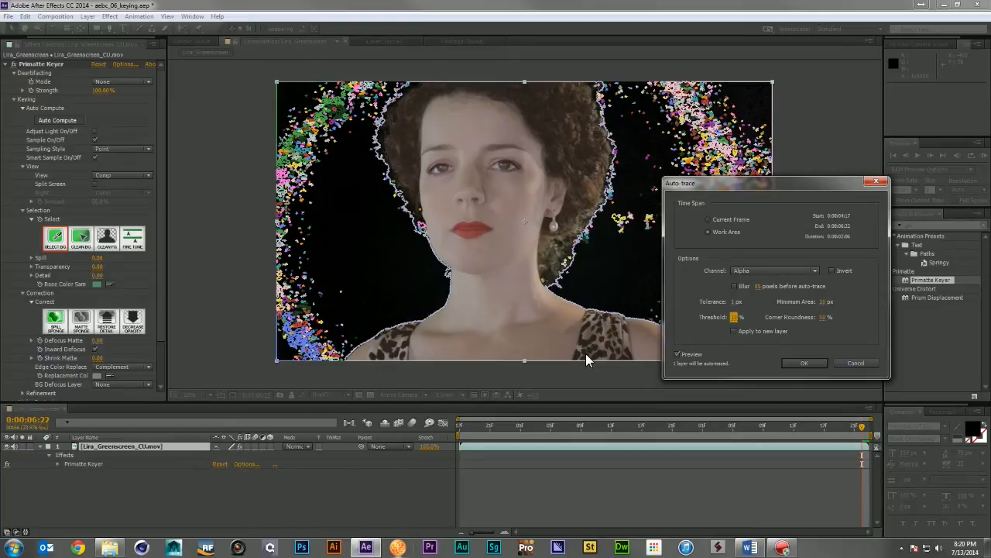
pyautogui.click(732, 284)
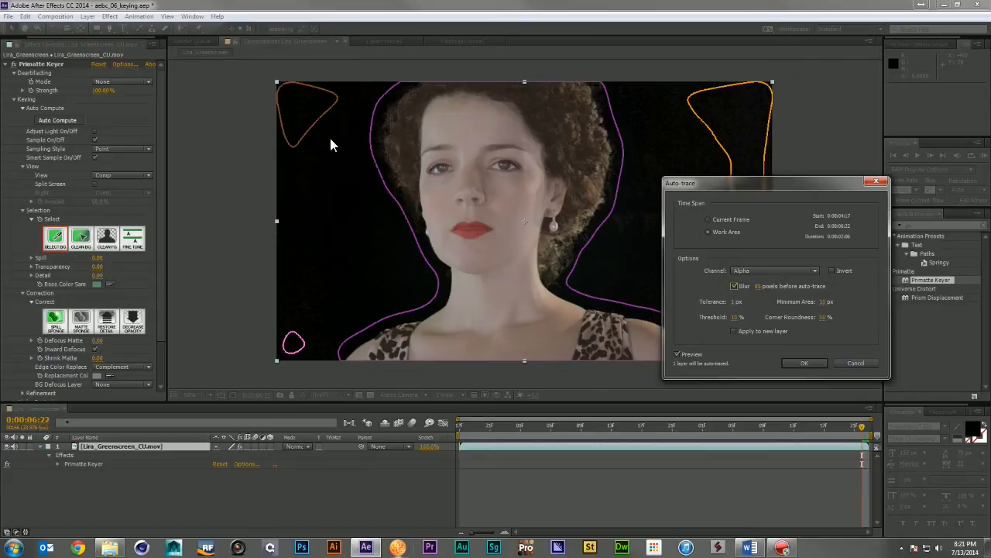
# Set the trace threshold to 15% and auto-trace the layer's alpha channel over the whole work area.
pyautogui.click(735, 316)
pyautogui.write('15')
pyautogui.press('Return')
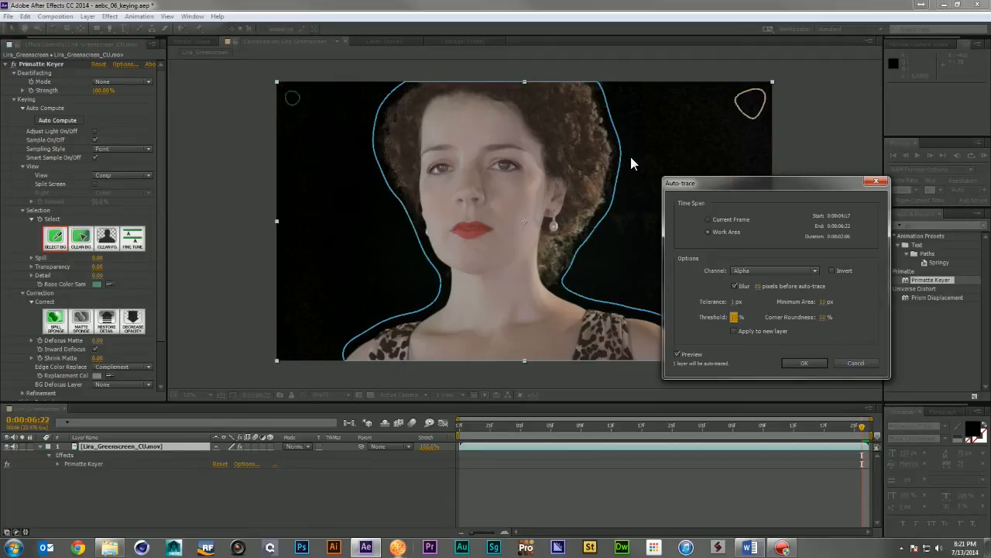
pyautogui.moveTo(753, 184)
pyautogui.mouseDown()
pyautogui.moveTo(851, 365)
pyautogui.moveTo(785, 218)
pyautogui.mouseUp()
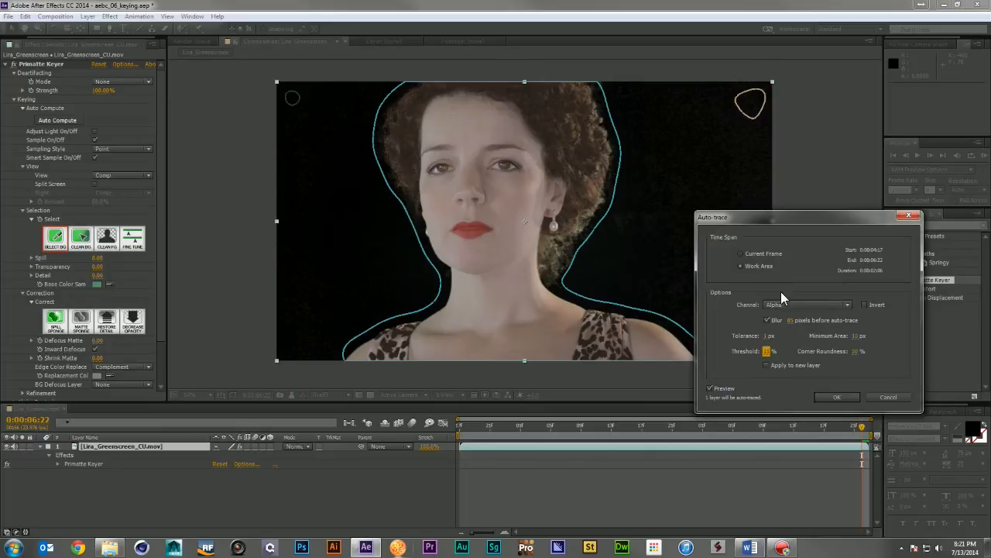
pyautogui.click(754, 252)
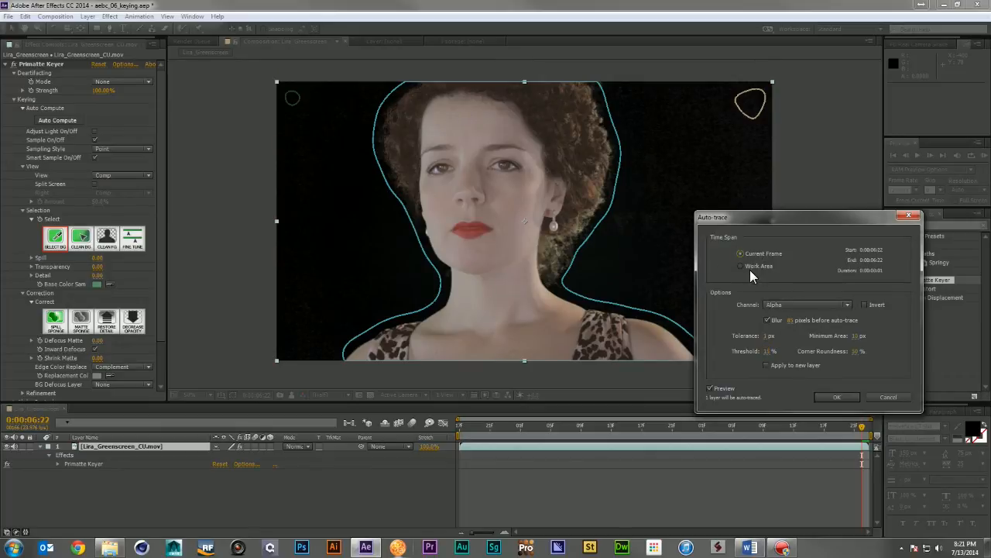
pyautogui.click(835, 398)
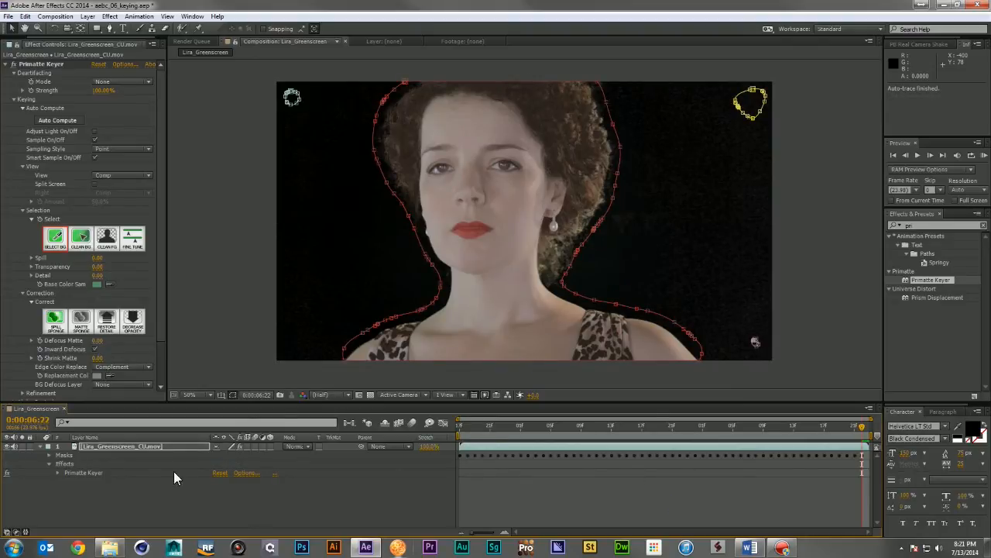
# Return to the clip's start at 0:00:04:17 and delete traced Masks 2, 3 and 4, keeping only Mask 1 around the woman.
pyautogui.moveTo(463, 428); pyautogui.dragTo(446, 466)
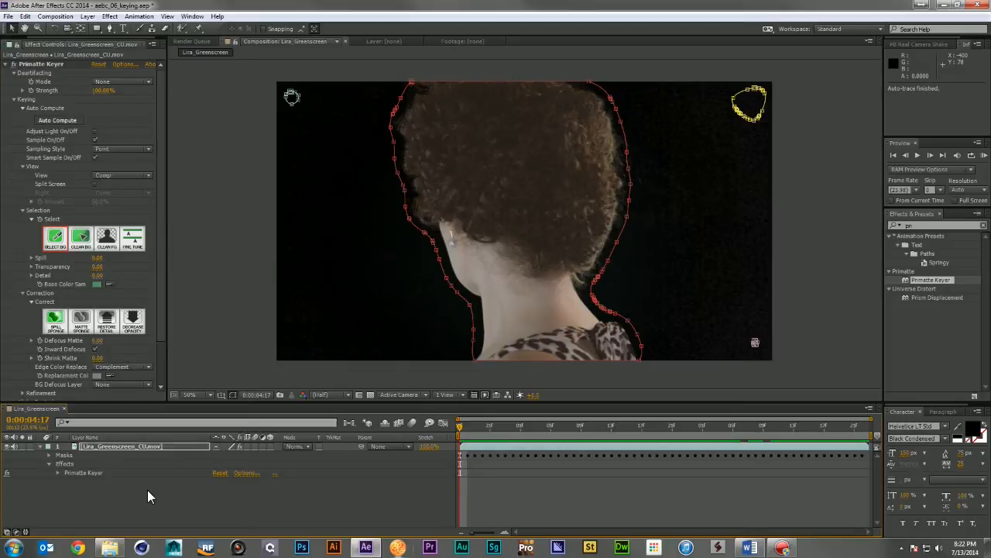
pyautogui.press('m')
pyautogui.click(309, 490)
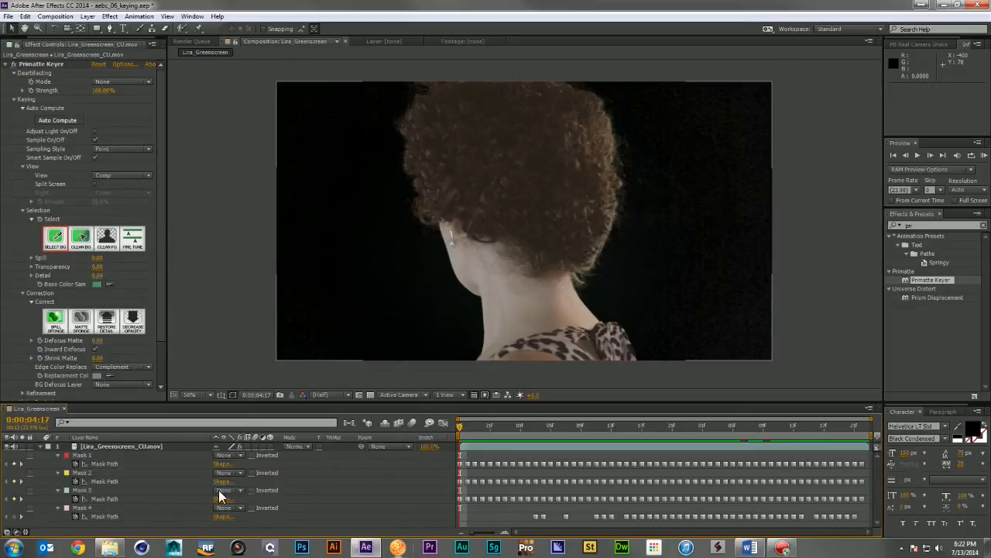
pyautogui.click(93, 472)
pyautogui.keyDown('shift'); pyautogui.click(149, 507); pyautogui.keyUp('shift')
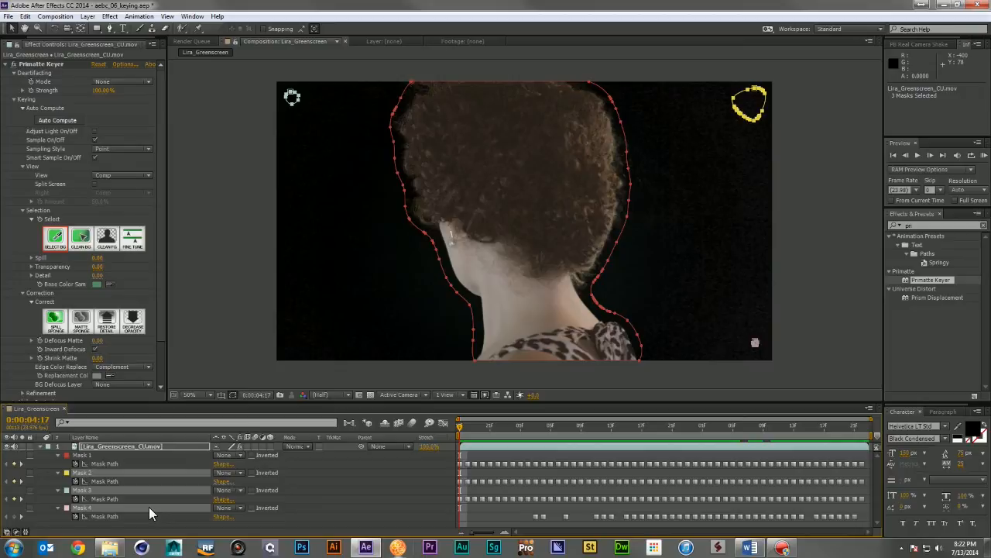
pyautogui.press('Delete')
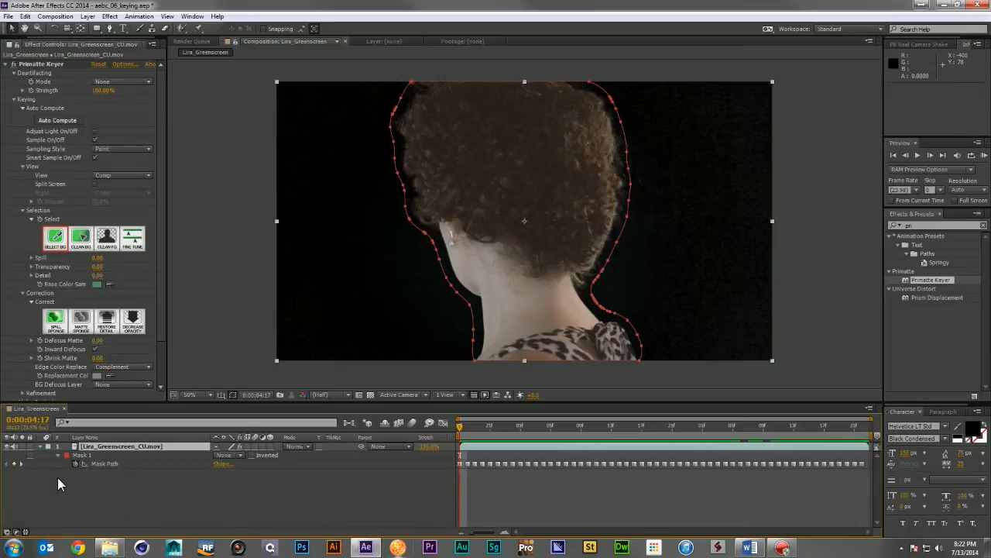
pyautogui.click(58, 455)
pyautogui.click(128, 477)
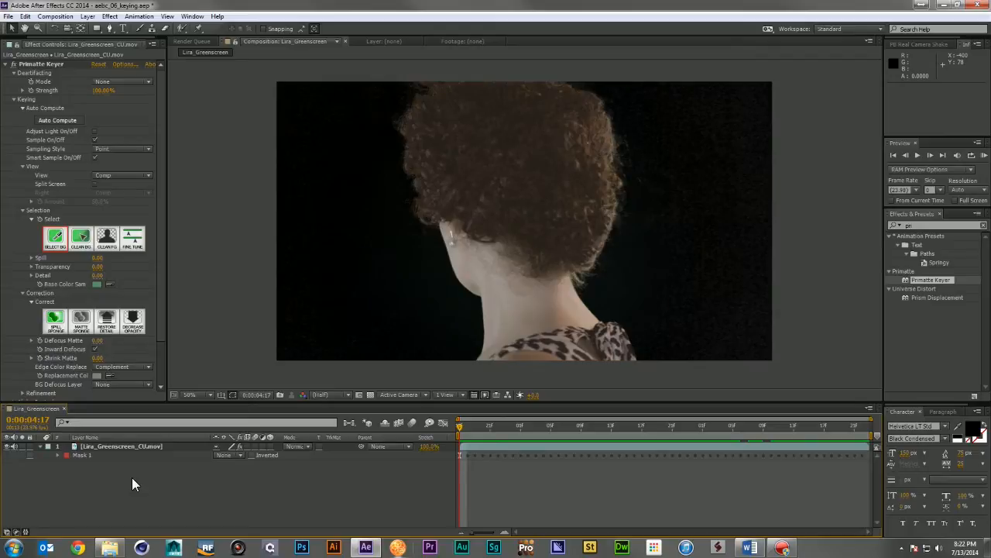
# Reset the Primatte Keyer effect and set Mask 1's mode to Add.
pyautogui.click(97, 64)
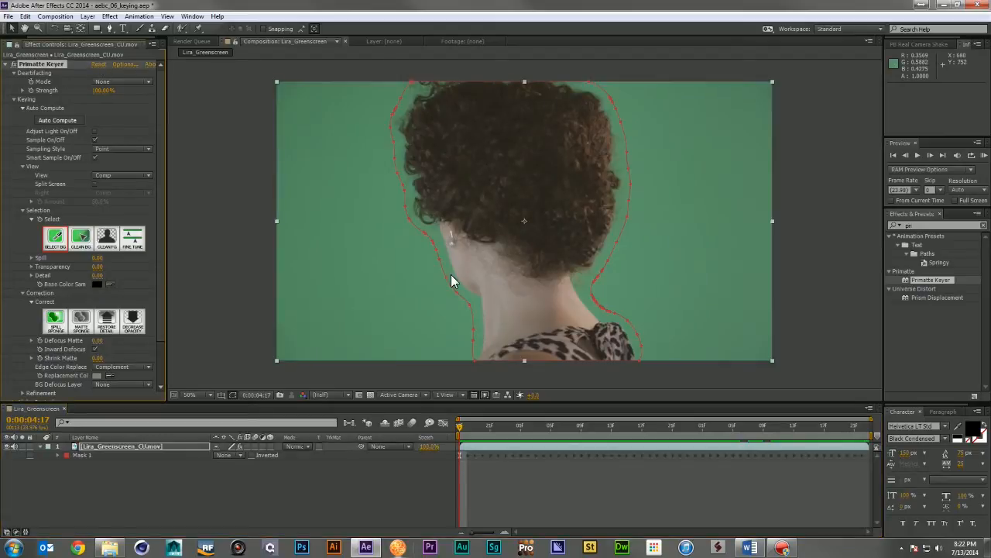
pyautogui.click(229, 455)
pyautogui.click(247, 386)
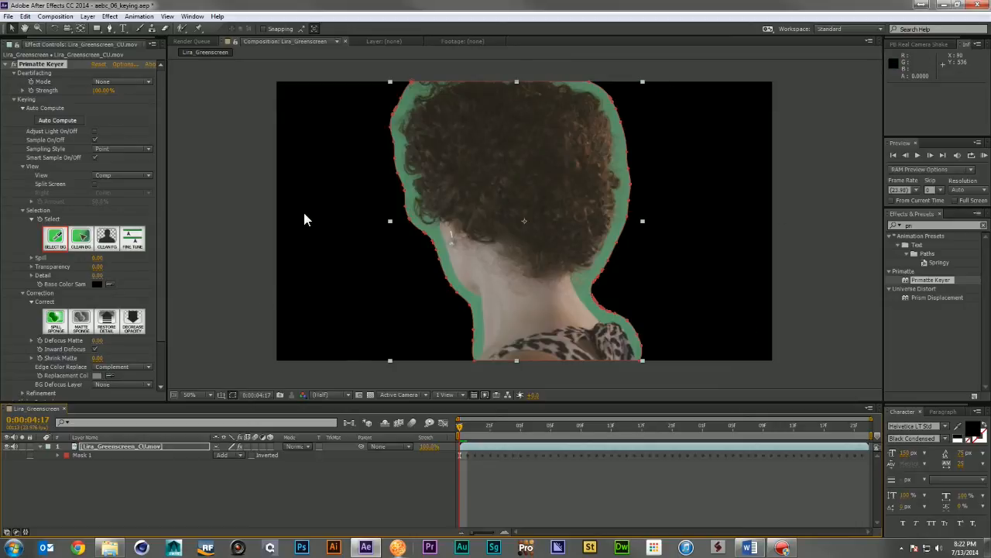
# Sample the green strip beside the neck with Select BG and switch the keyer's view to Matte.
pyautogui.click(50, 239)
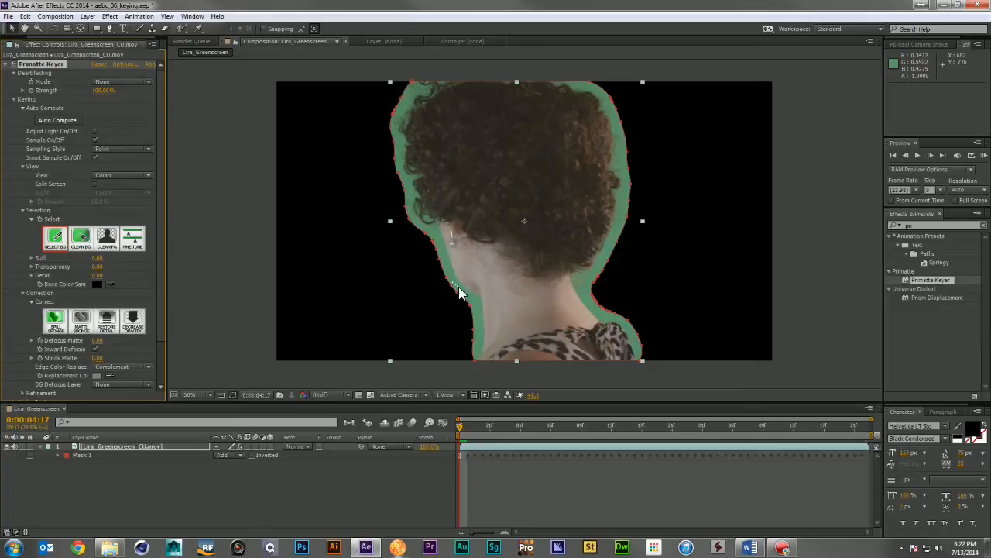
pyautogui.moveTo(478, 328); pyautogui.dragTo(478, 355)
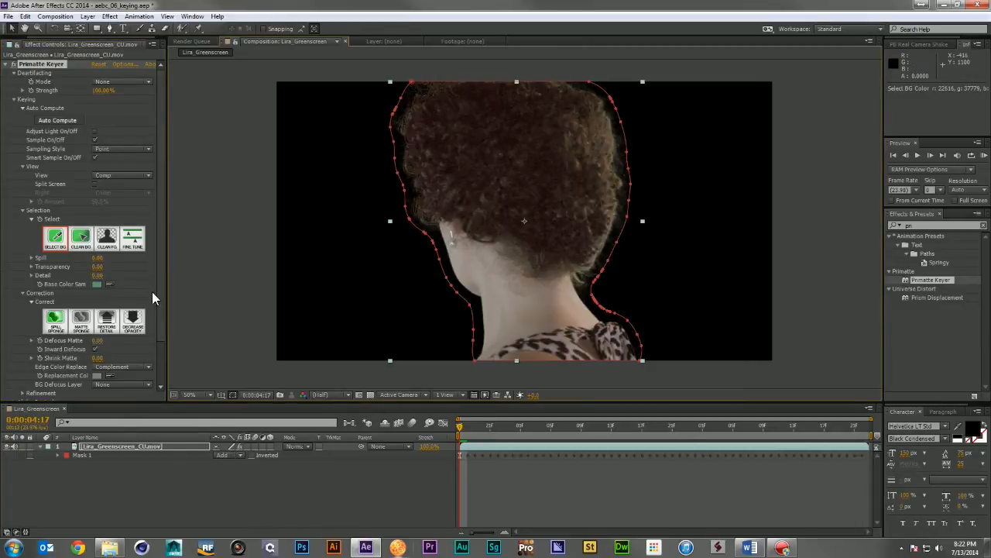
pyautogui.click(116, 175)
pyautogui.click(124, 197)
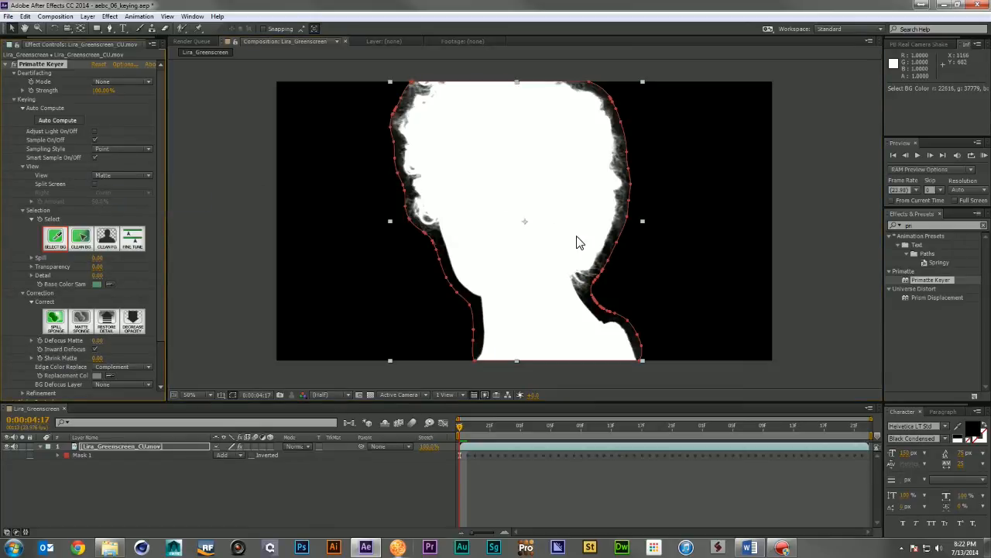
# Clean the background along the shoulder inside the mask with Clean BG, and set the keyer's view back to Comp.
pyautogui.click(81, 237)
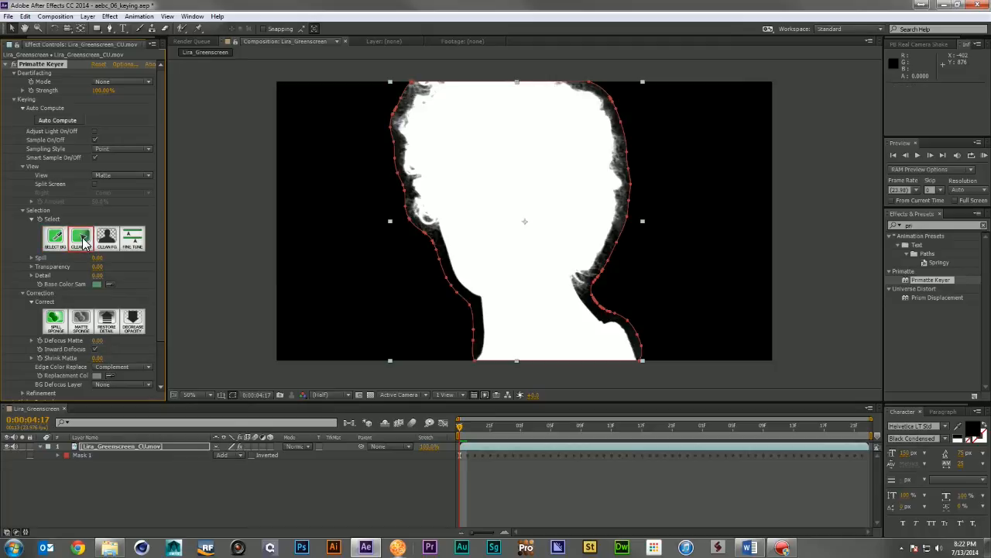
pyautogui.moveTo(602, 313)
pyautogui.mouseDown()
pyautogui.moveTo(631, 335)
pyautogui.moveTo(640, 358)
pyautogui.mouseUp()
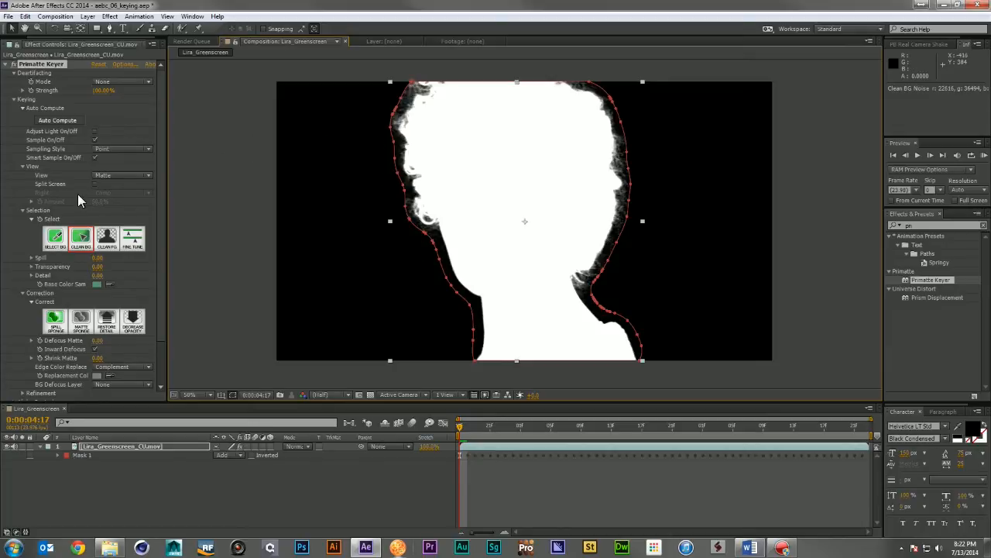
pyautogui.click(116, 175)
pyautogui.click(122, 189)
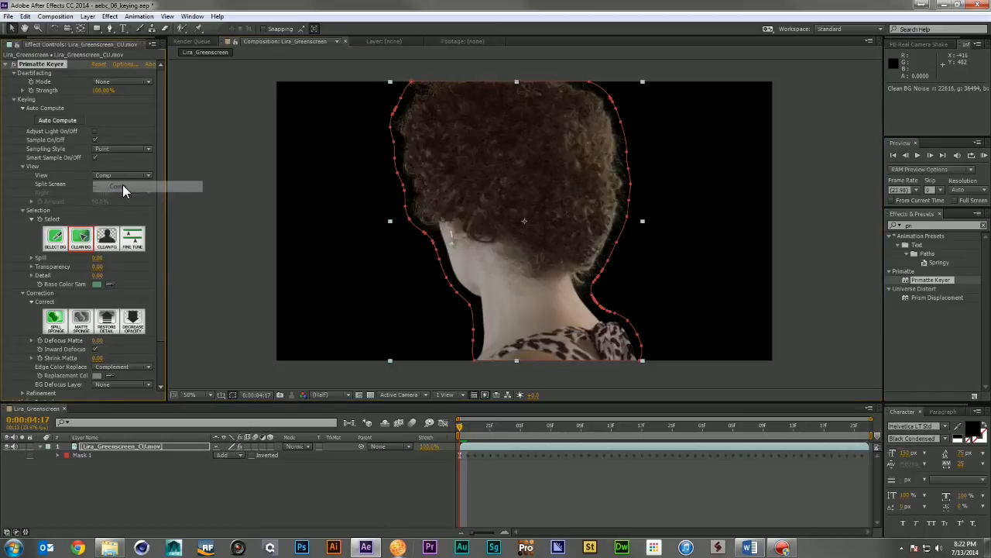
# Apply Neat Video's Reduce Noise to the greenscreen layer and place it above Primatte Keyer in the effect order.
pyautogui.scroll(1, 463, 190)
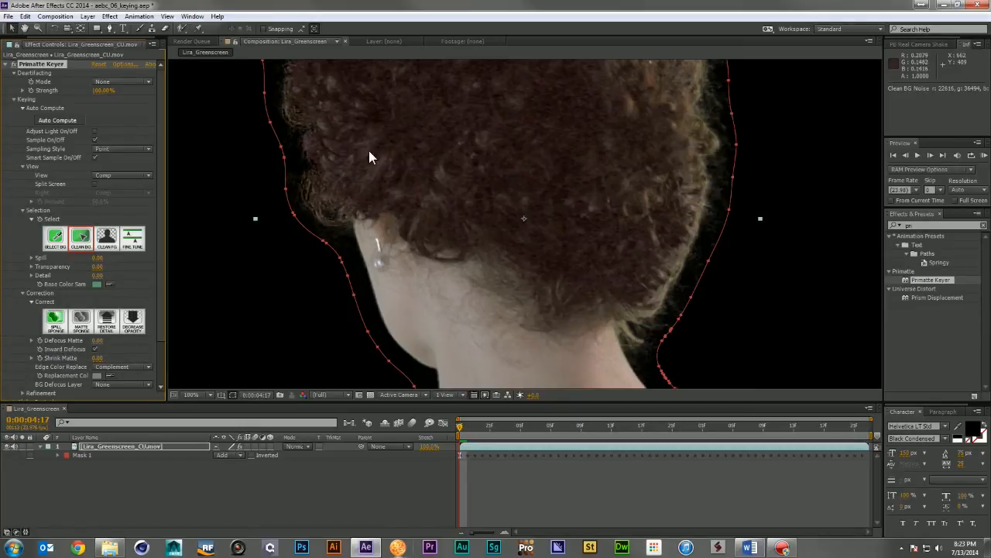
pyautogui.click(5, 68)
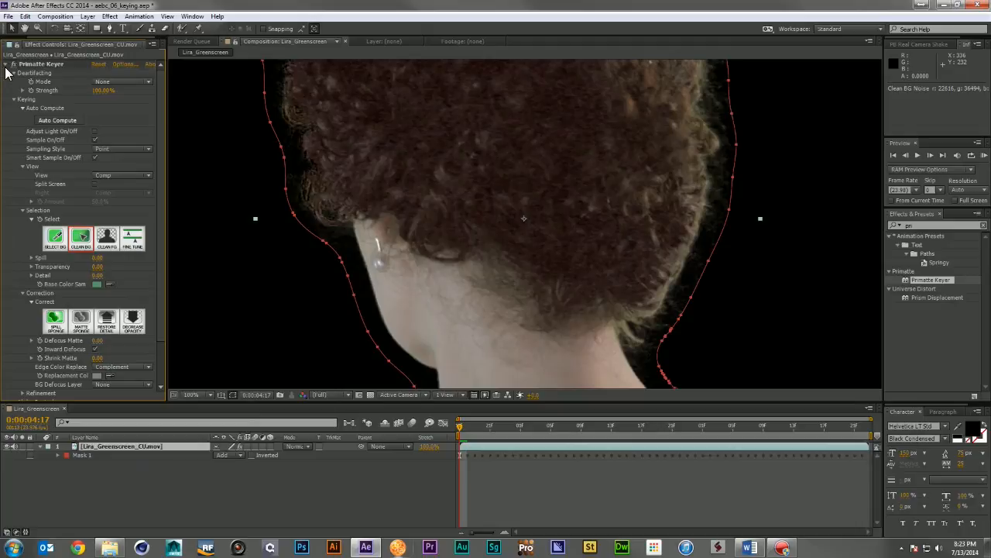
pyautogui.click(7, 65)
pyautogui.click(925, 225)
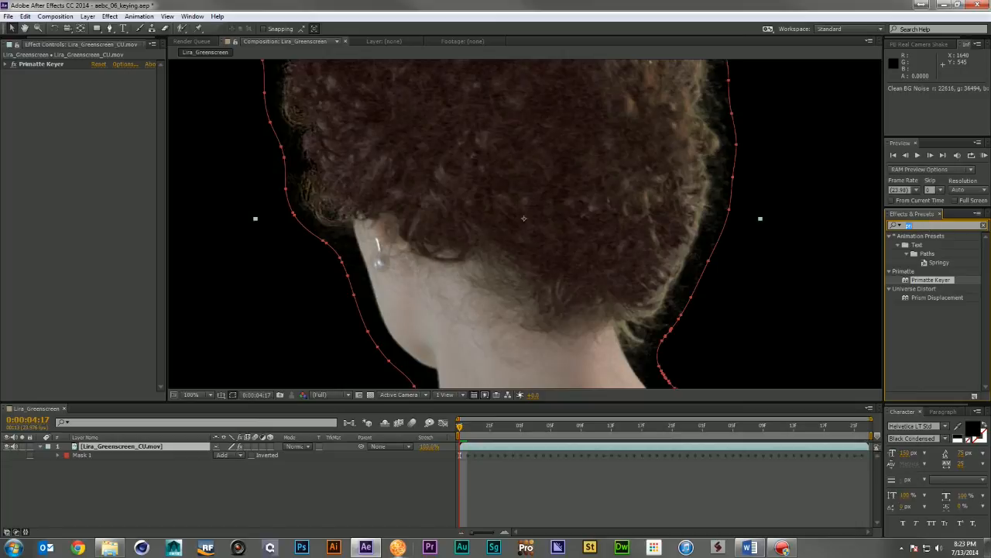
pyautogui.click(984, 226)
pyautogui.scroll(-5, 985, 256)
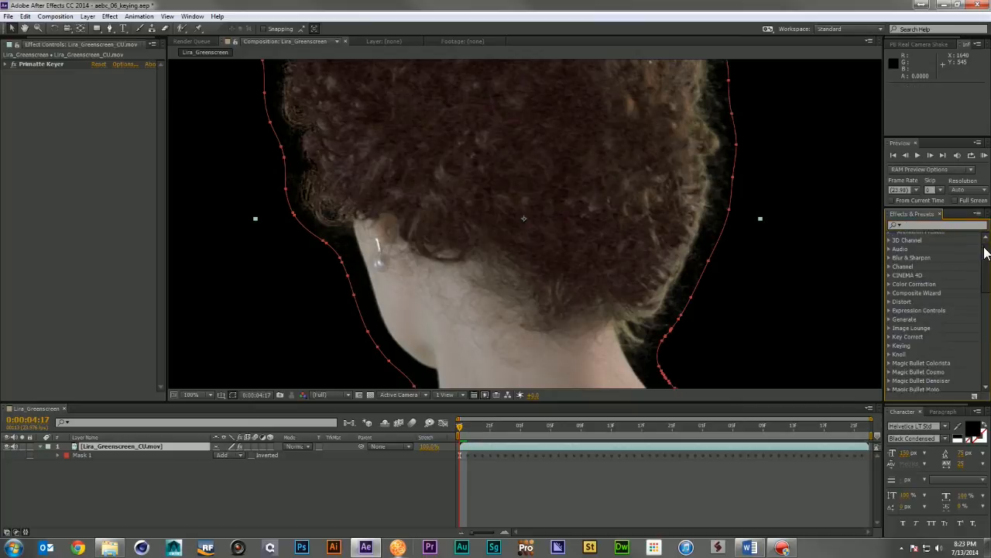
pyautogui.click(889, 298)
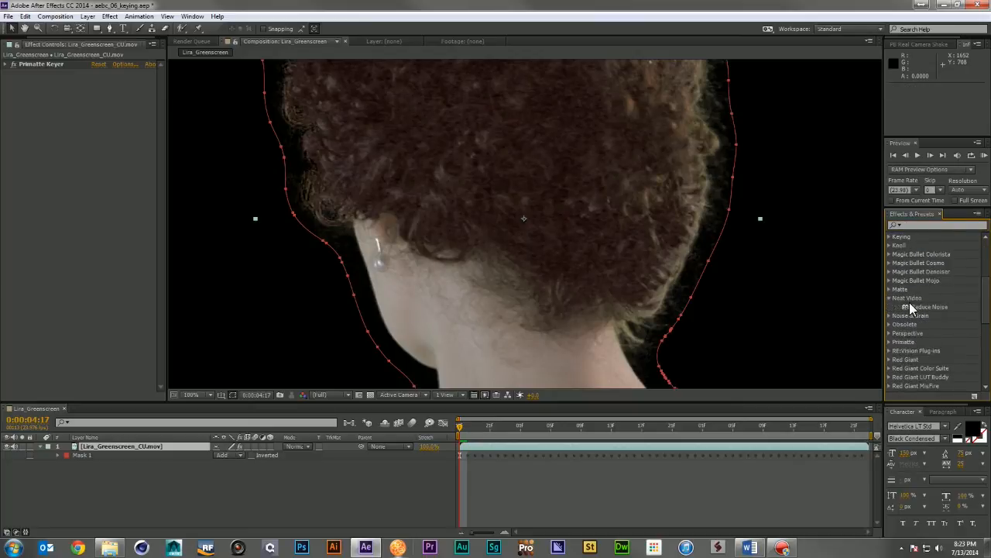
pyautogui.moveTo(919, 306); pyautogui.dragTo(106, 444)
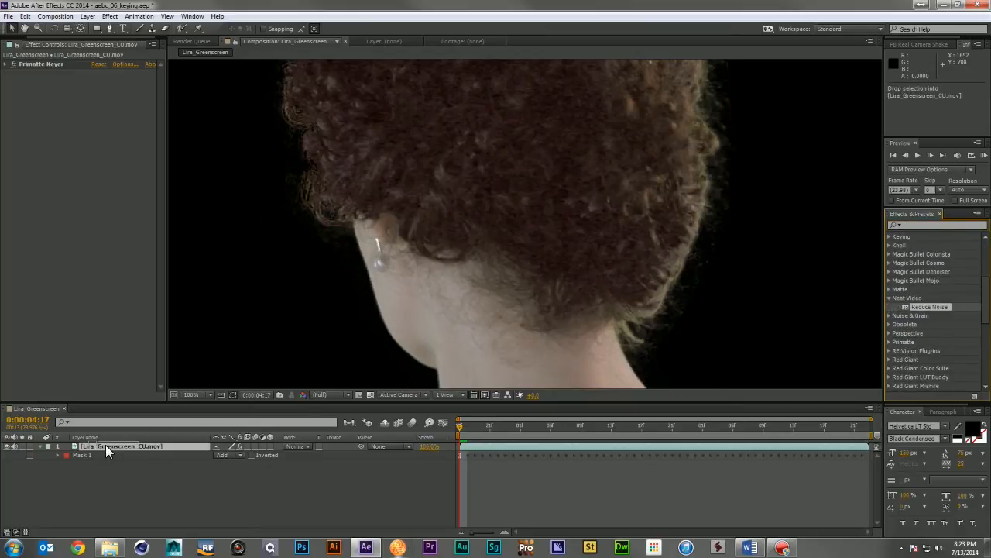
pyautogui.moveTo(50, 73); pyautogui.dragTo(50, 64)
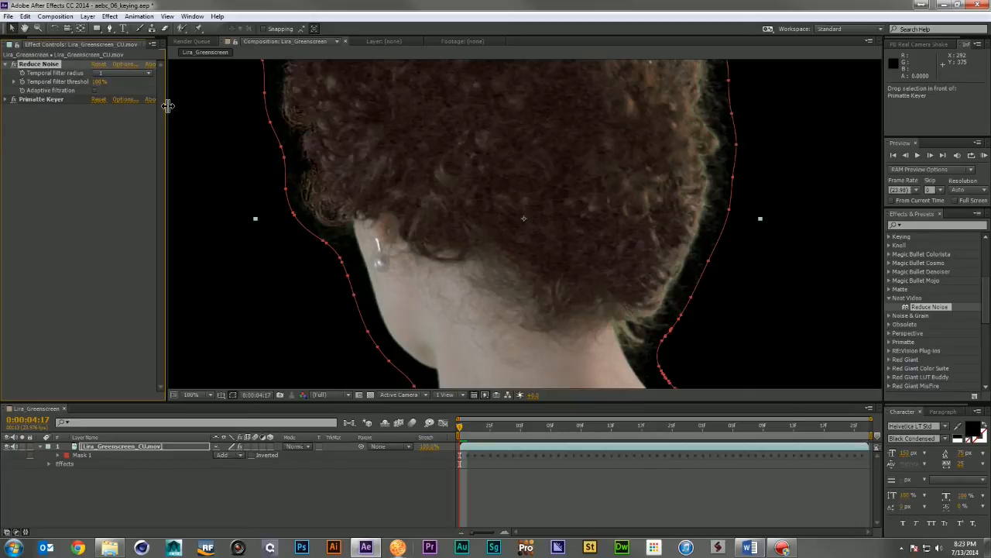
# Build an automatic device noise profile from the clip in the Reduce Noise options and apply it to the layer.
pyautogui.click(124, 65)
pyautogui.click(215, 131)
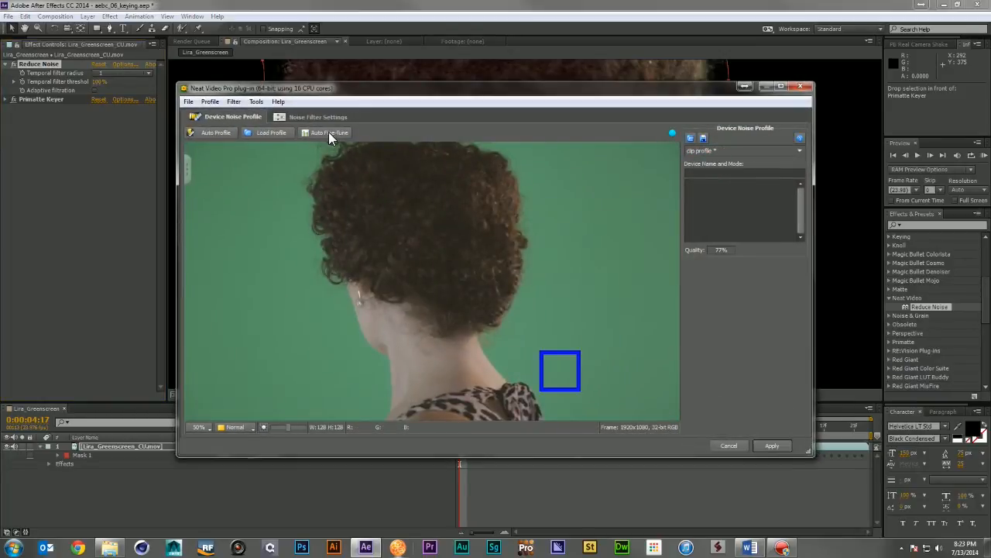
pyautogui.click(767, 443)
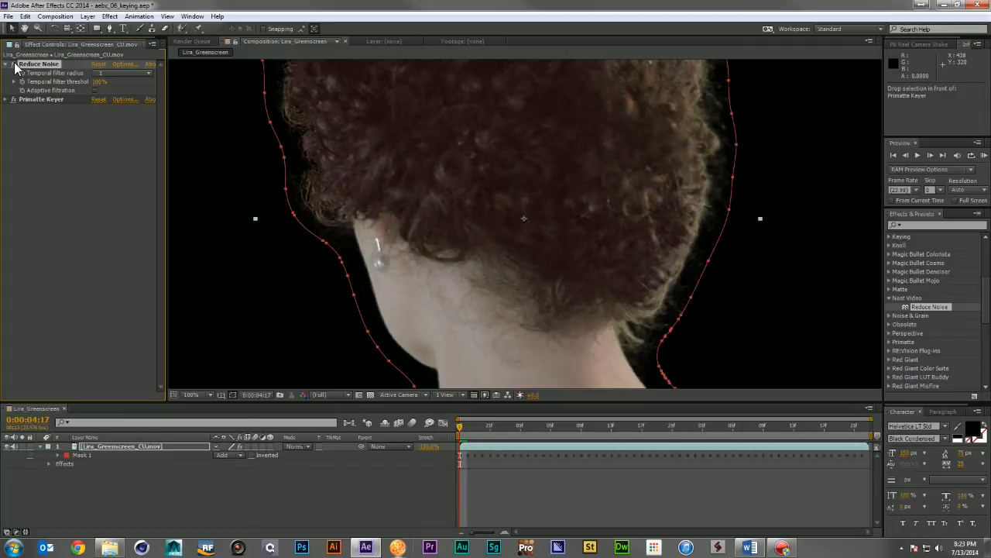
# Add Remove Grain to the greenscreen layer above Primatte Keyer and set its Viewing Mode to Final Output.
pyautogui.click(951, 223)
pyautogui.write('remo')
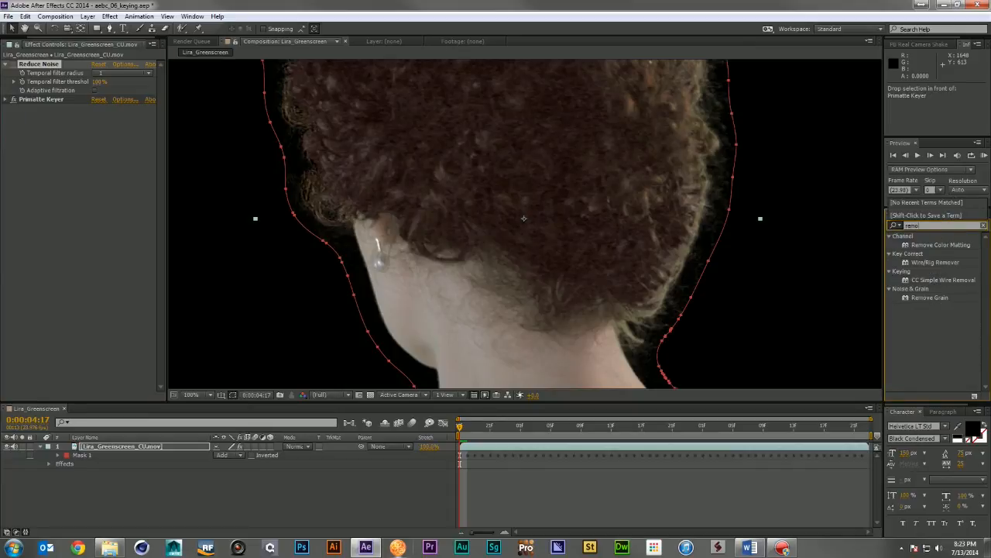
pyautogui.moveTo(928, 298); pyautogui.dragTo(102, 96)
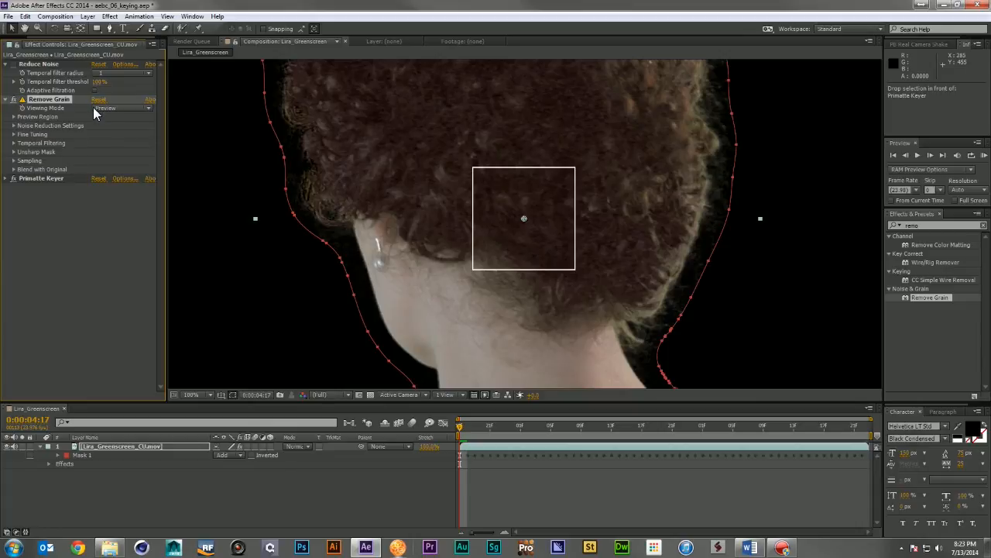
pyautogui.click(107, 109)
pyautogui.click(127, 153)
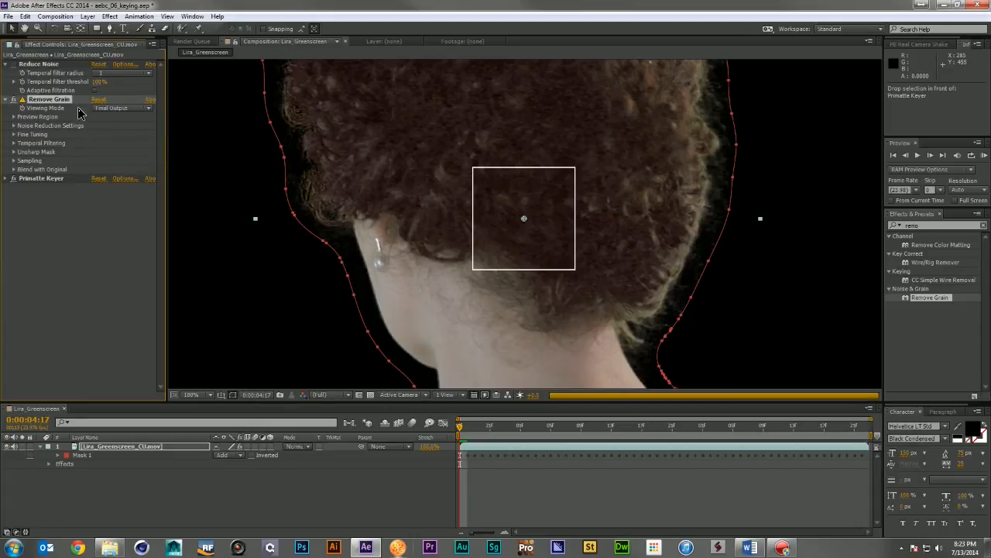
# Try a Noise Reduction value of 1.5 in Remove Grain, and delete the effect after comparing it with Reduce Noise.
pyautogui.click(14, 125)
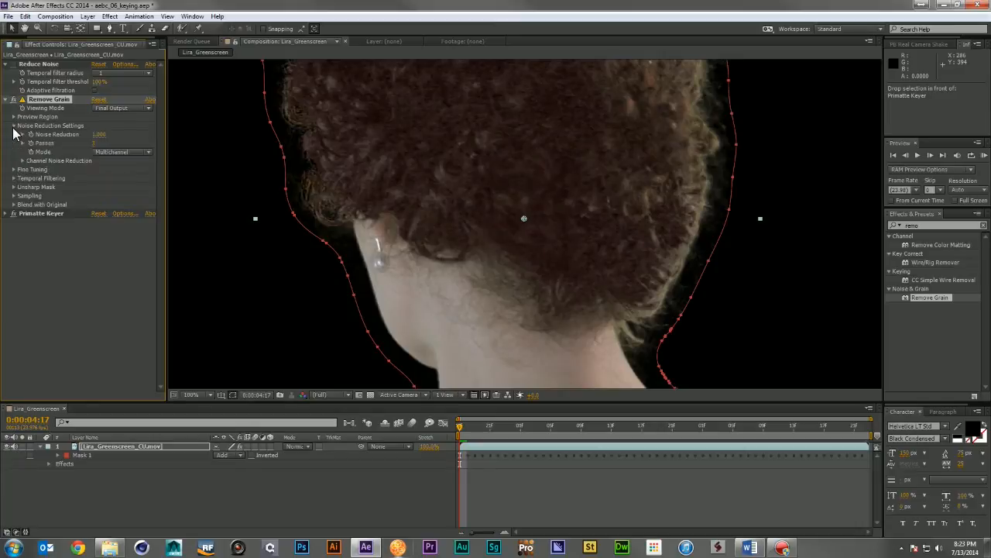
pyautogui.click(100, 135)
pyautogui.write('1.5')
pyautogui.press('Return')
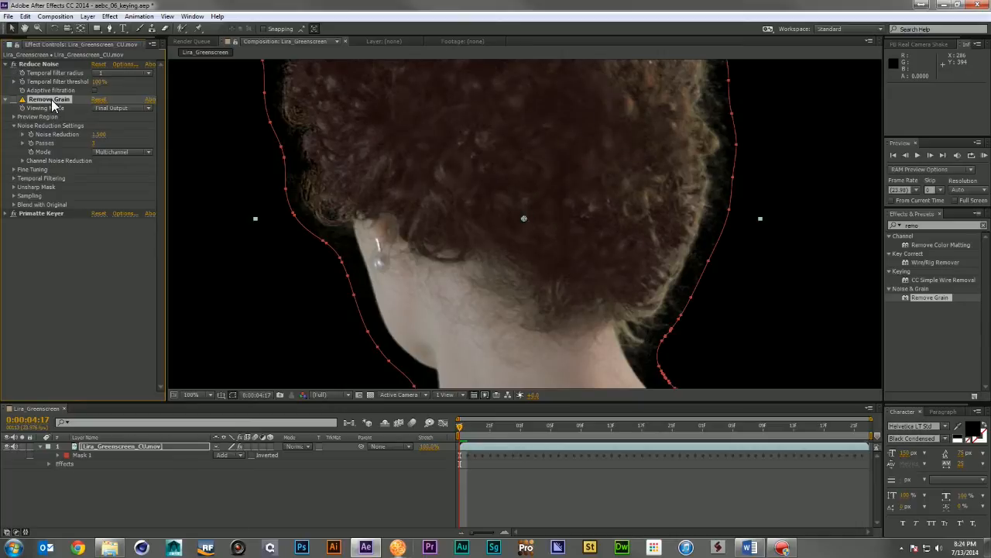
pyautogui.press('Delete')
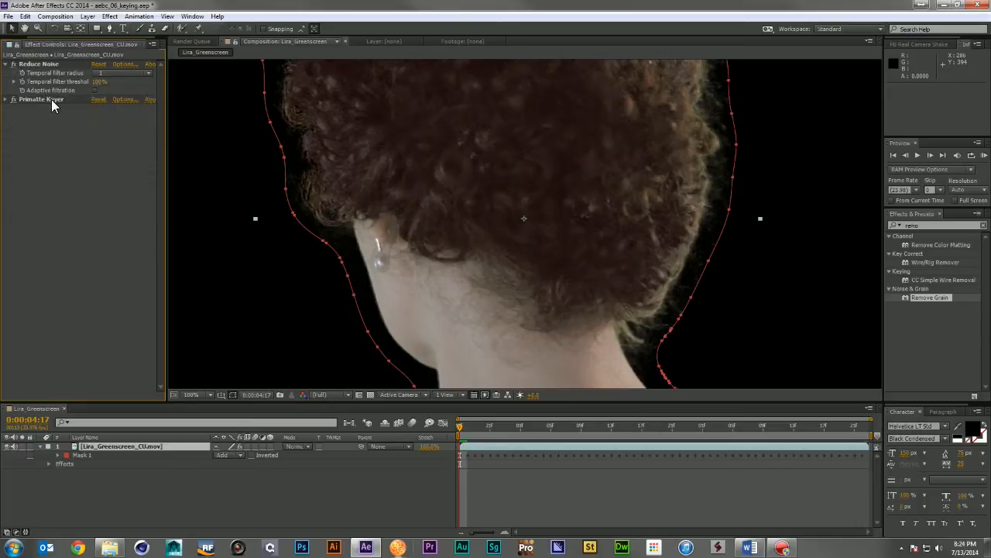
# Move to 0:00:06:22 in the timeline and add Greenscreen_BG.psd as a layer beneath the greenscreen footage.
pyautogui.scroll(-2, 506, 222)
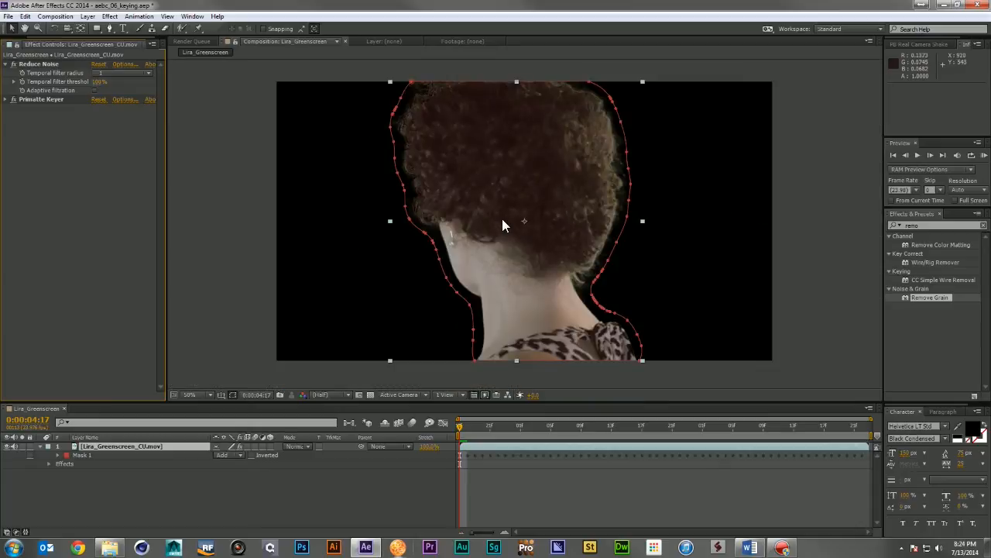
pyautogui.moveTo(490, 425); pyautogui.dragTo(883, 454)
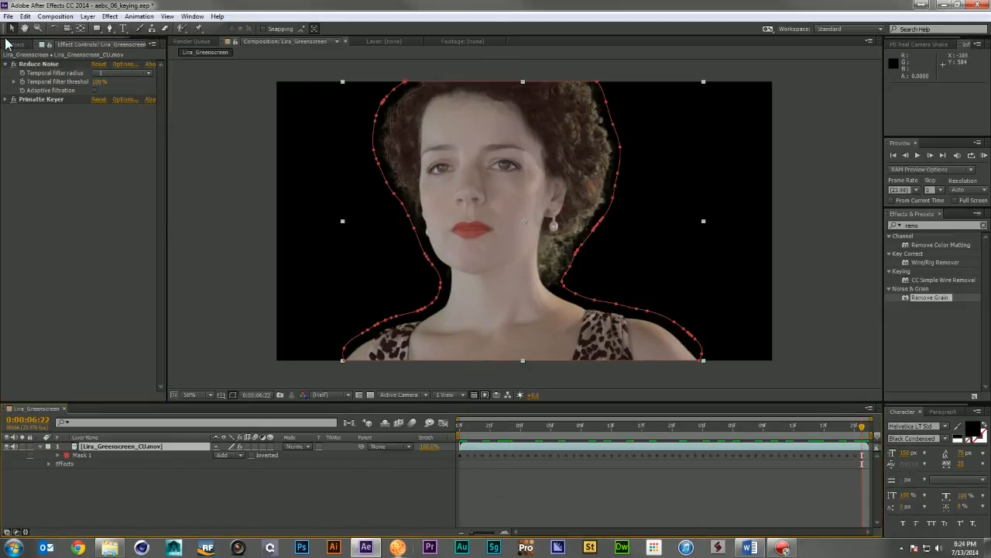
pyautogui.click(11, 44)
pyautogui.moveTo(49, 224); pyautogui.dragTo(151, 477)
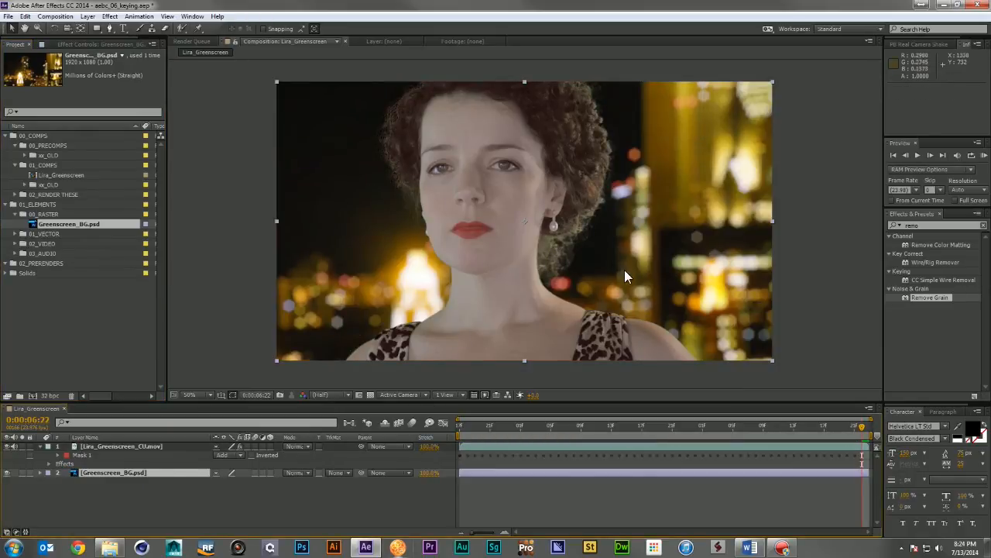
# Apply Advanced Spill Suppressor to the greenscreen layer and collapse Primatte Keyer's settings.
pyautogui.click(930, 225)
pyautogui.click(983, 226)
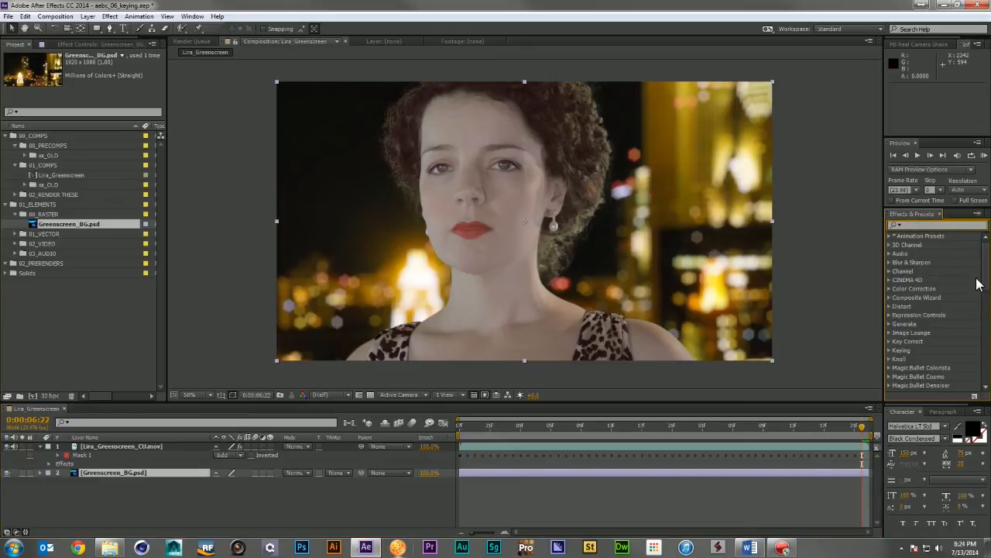
pyautogui.write('spill')
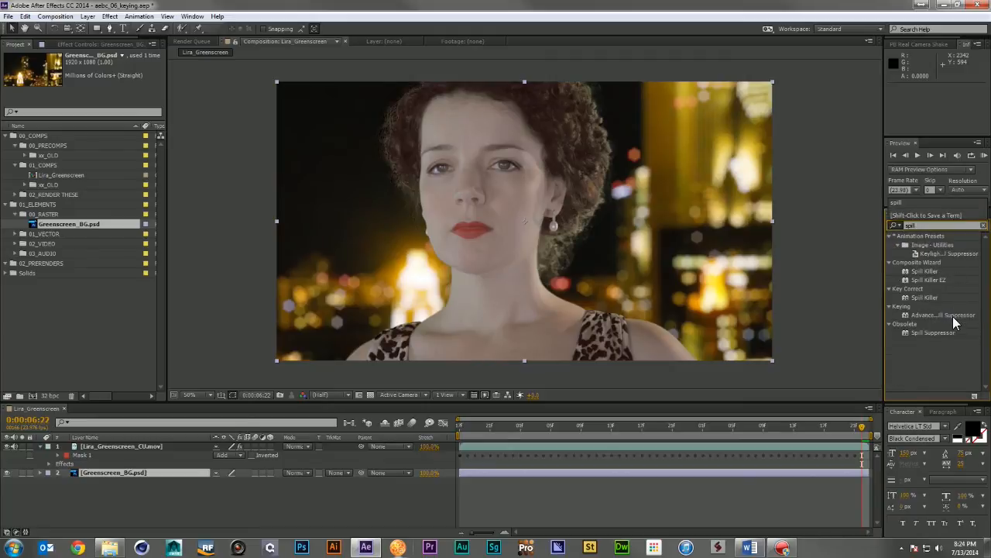
pyautogui.moveTo(954, 322); pyautogui.dragTo(144, 444)
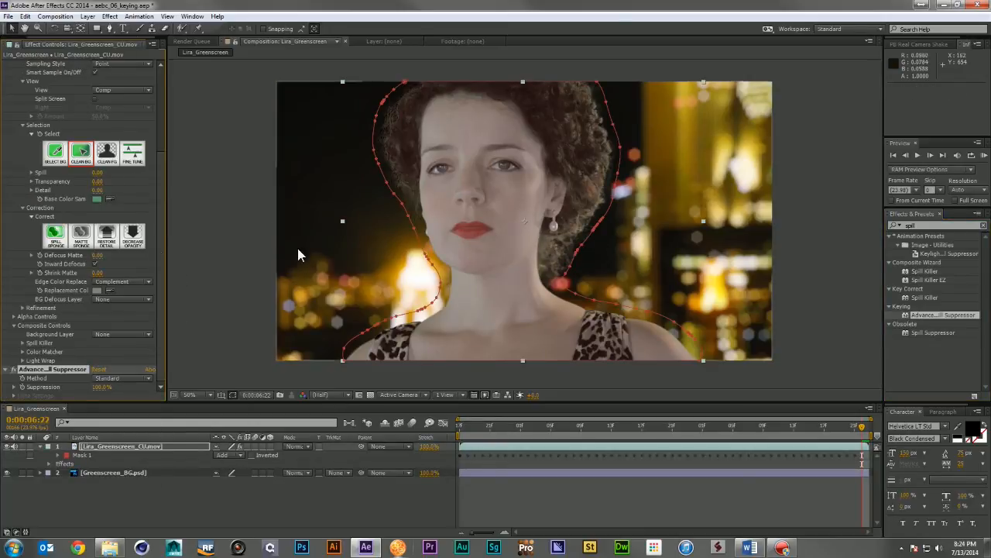
pyautogui.scroll(5, 40, 99)
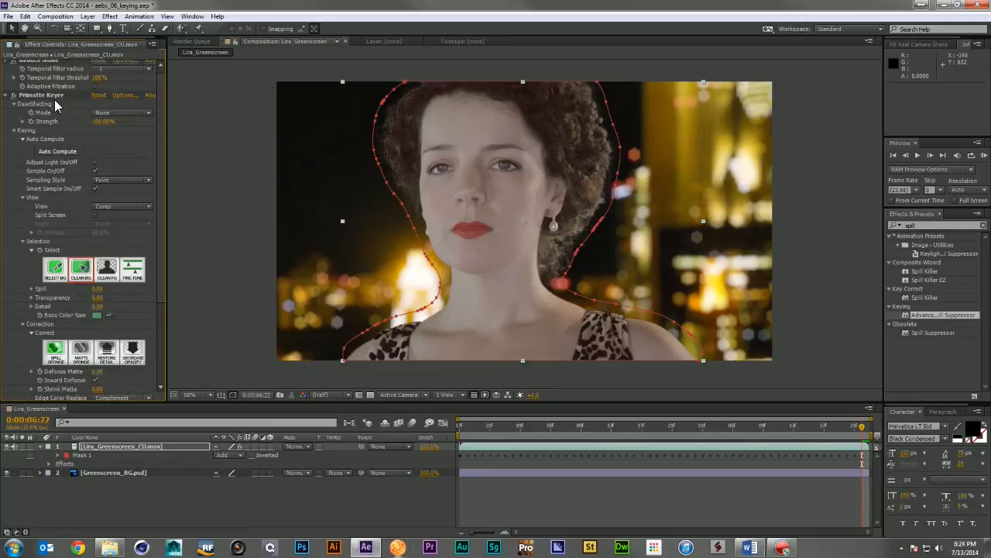
pyautogui.click(13, 99)
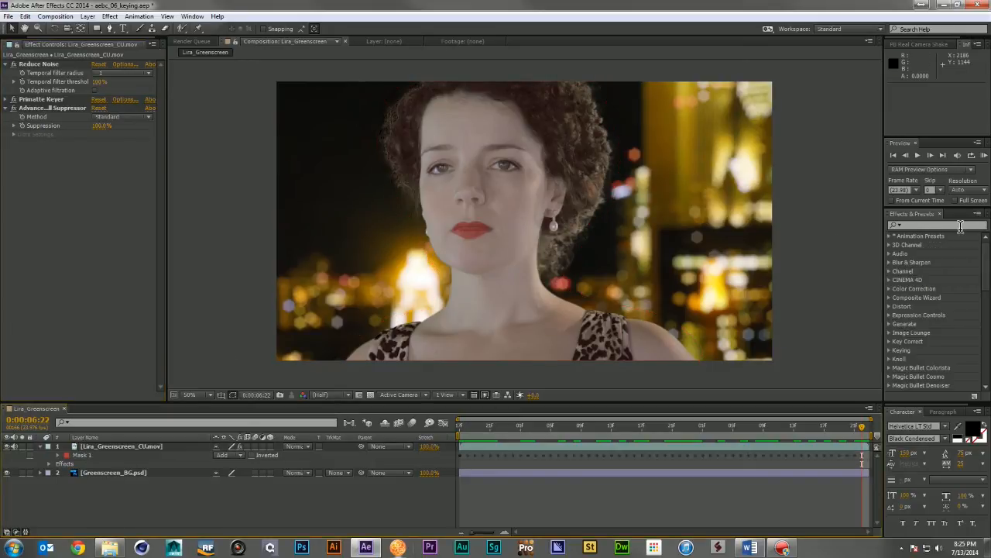
# Apply the Curves color correction effect to the greenscreen layer.
pyautogui.click(961, 225)
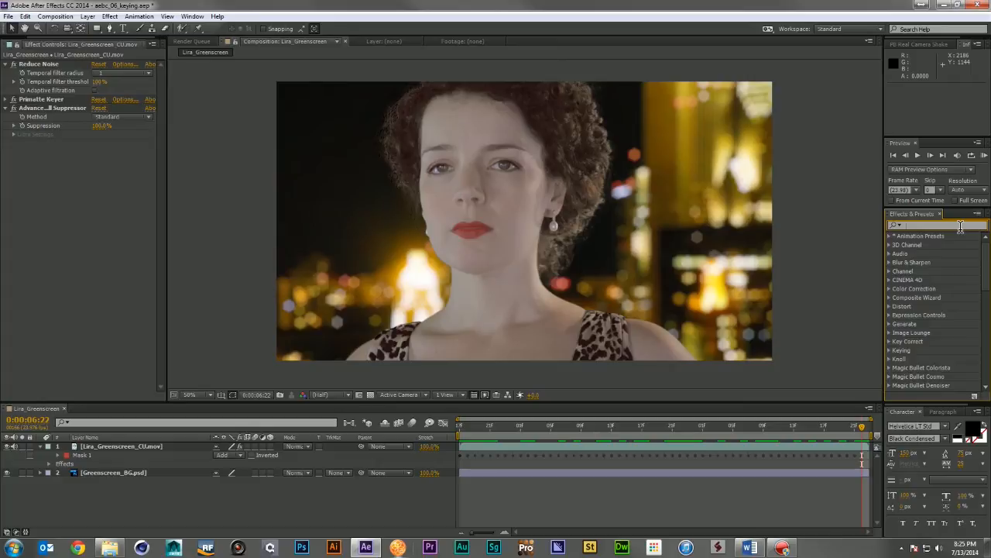
pyautogui.write('curve')
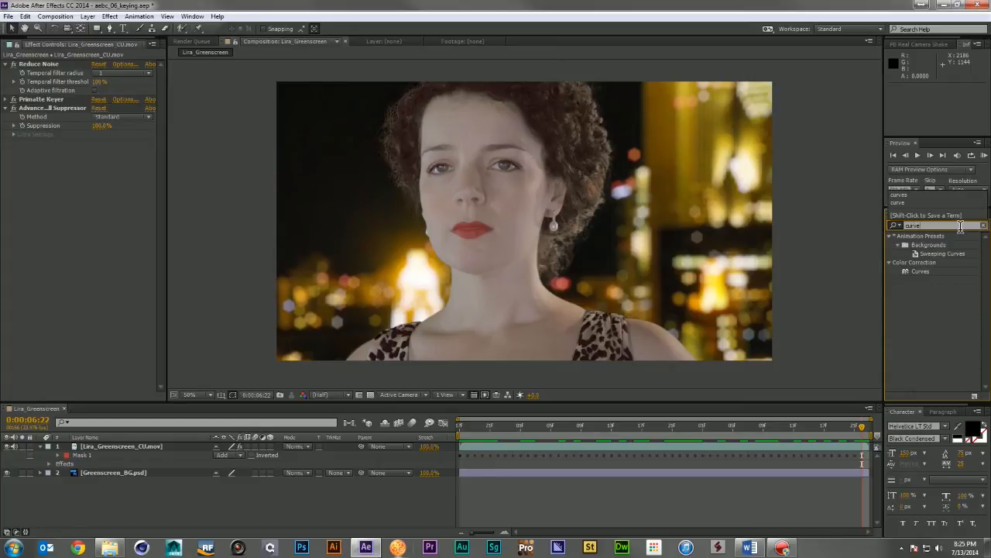
pyautogui.moveTo(914, 273); pyautogui.dragTo(155, 448)
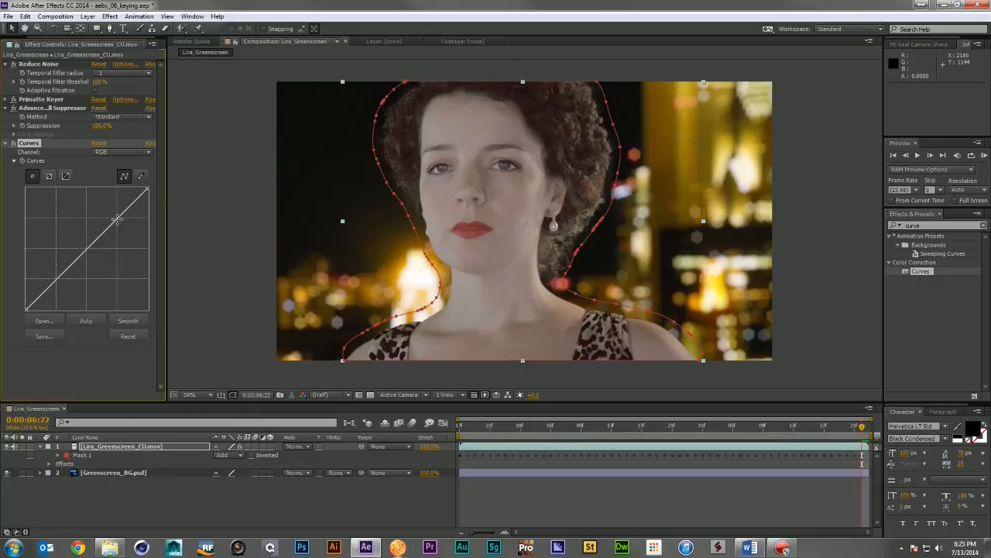
# Anchor the highlights of the RGB curve and pull its shadows down slightly, and play a preview of the composite.
pyautogui.click(117, 219)
pyautogui.moveTo(54, 277); pyautogui.dragTo(57, 289)
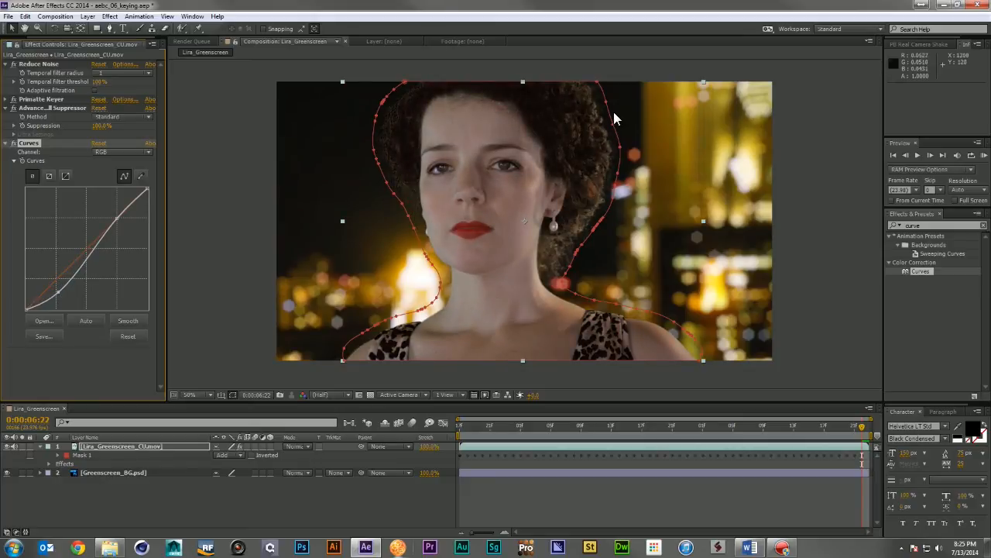
pyautogui.moveTo(58, 292); pyautogui.dragTo(55, 288)
pyautogui.click(345, 499)
pyautogui.press('space')
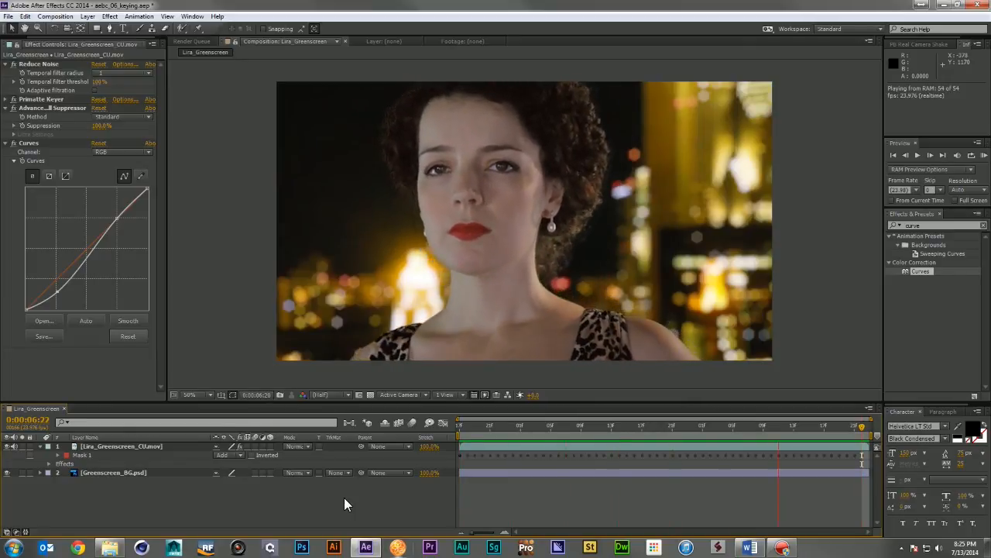
pyautogui.press('space')
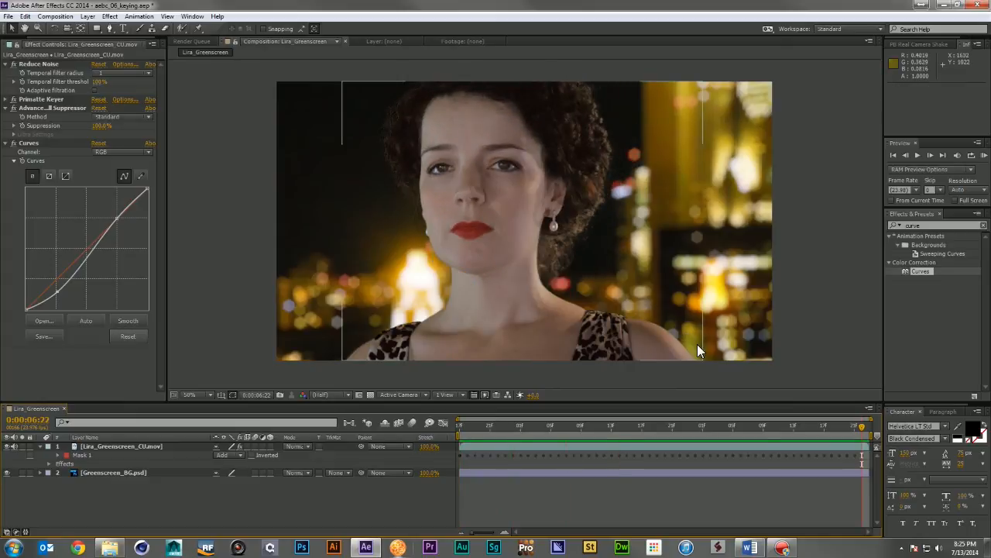
# Clean the leftover background beside the shoulder at the lower right of the frame with Primatte Keyer's Clean BG.
pyautogui.click(135, 446)
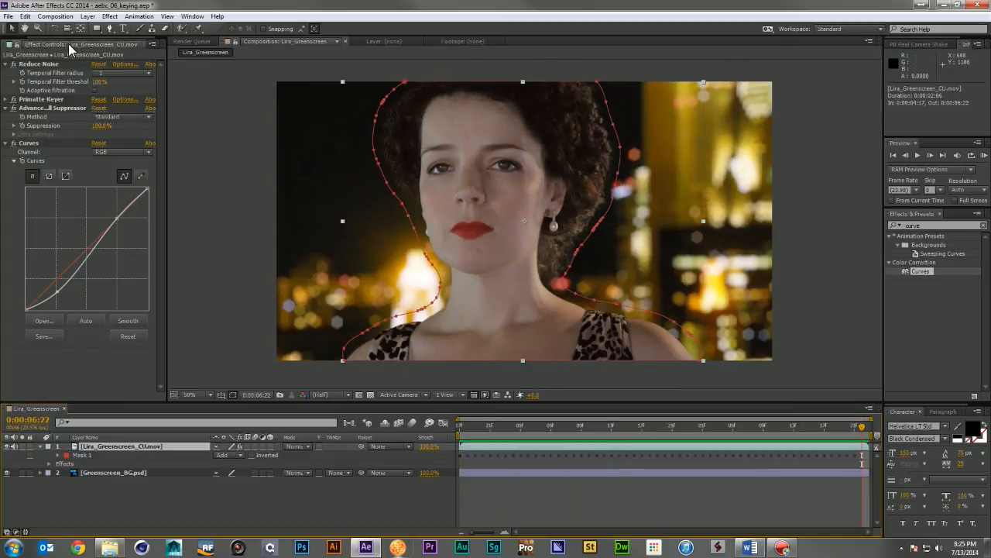
pyautogui.click(14, 99)
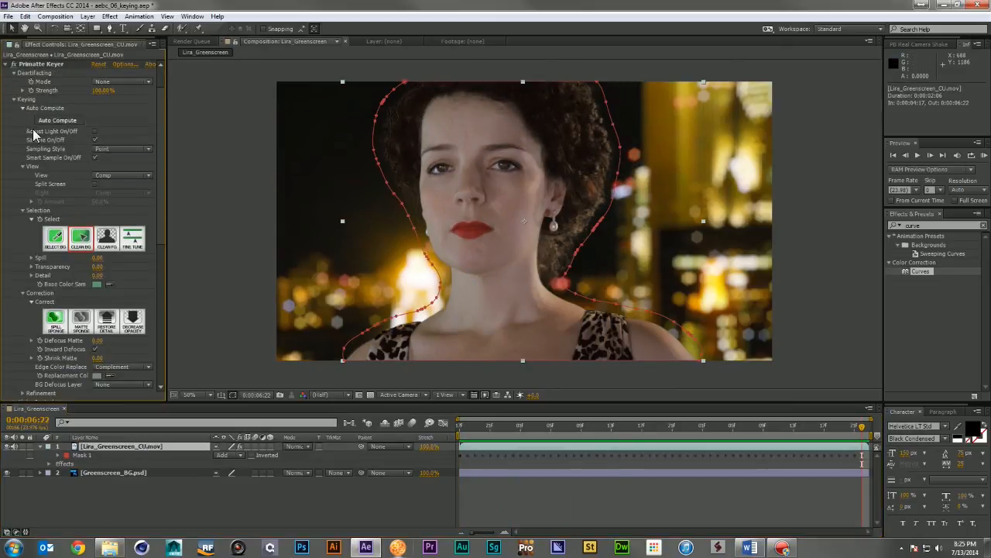
pyautogui.click(83, 246)
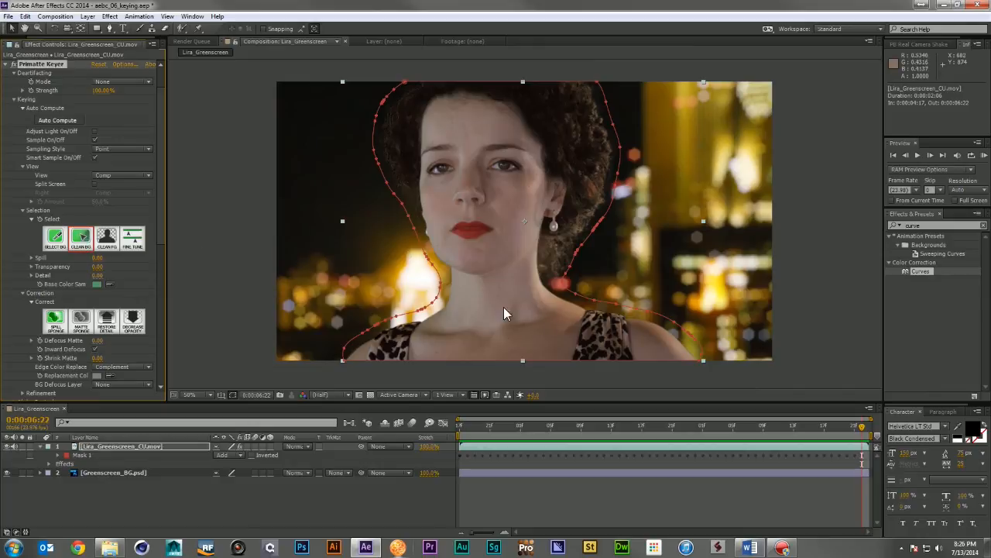
pyautogui.click(688, 344)
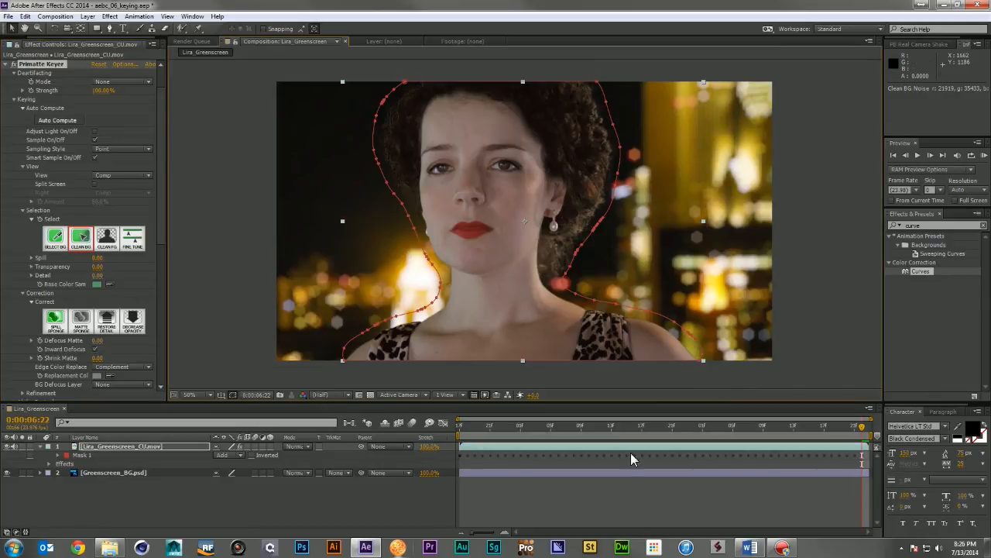
pyautogui.click(581, 514)
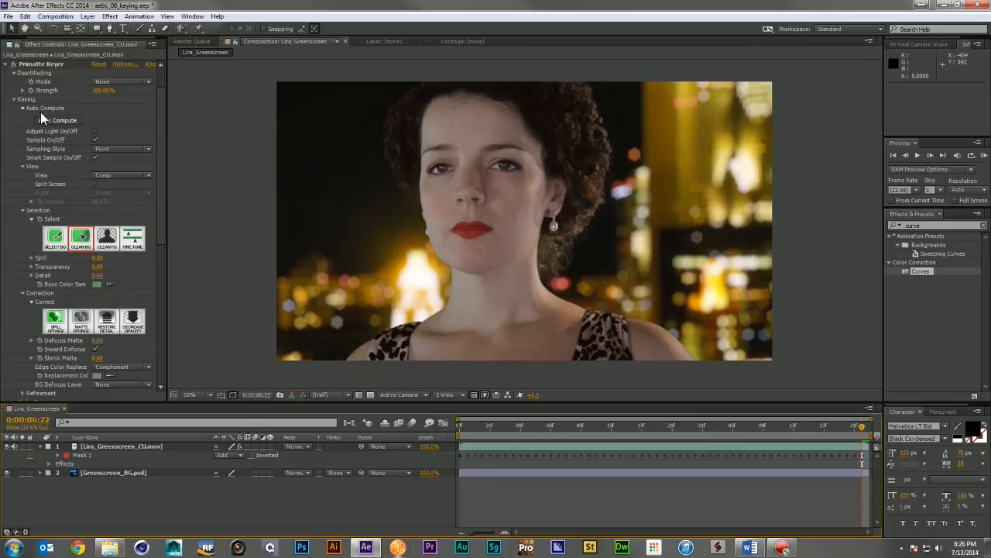
# Set Primatte Keyer's Defocus Matte to 2 and turn off Inward Defocus.
pyautogui.scroll(-3, 104, 282)
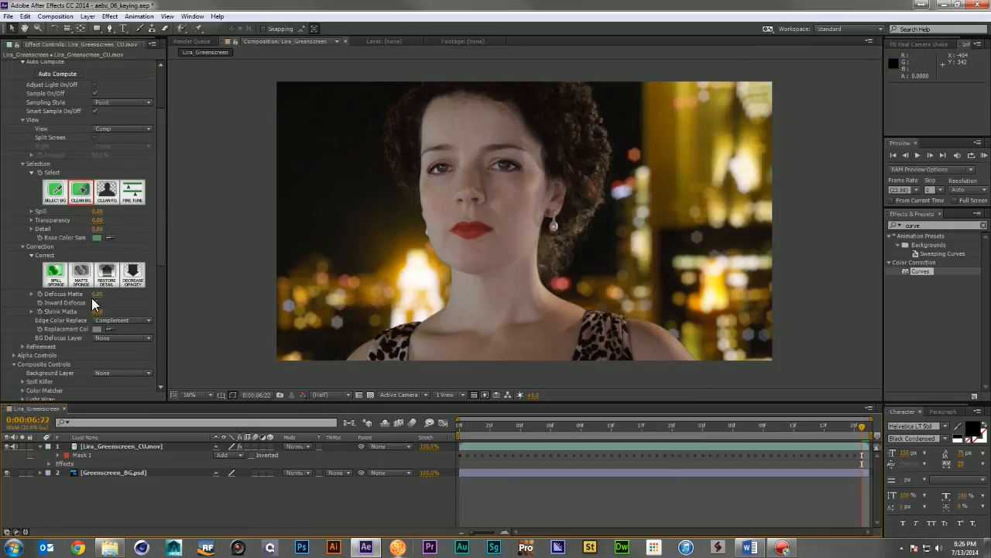
pyautogui.click(97, 294)
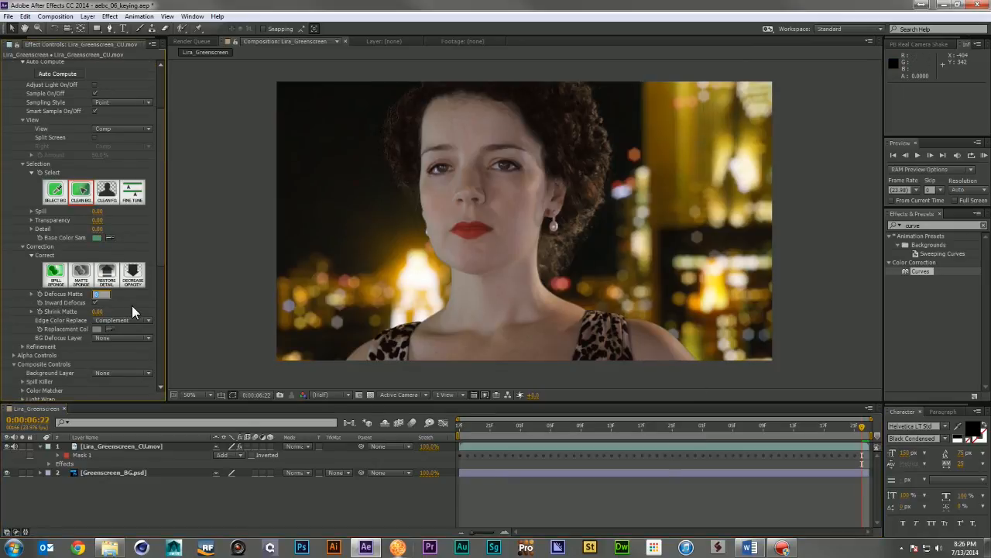
pyautogui.write('2')
pyautogui.press('Return')
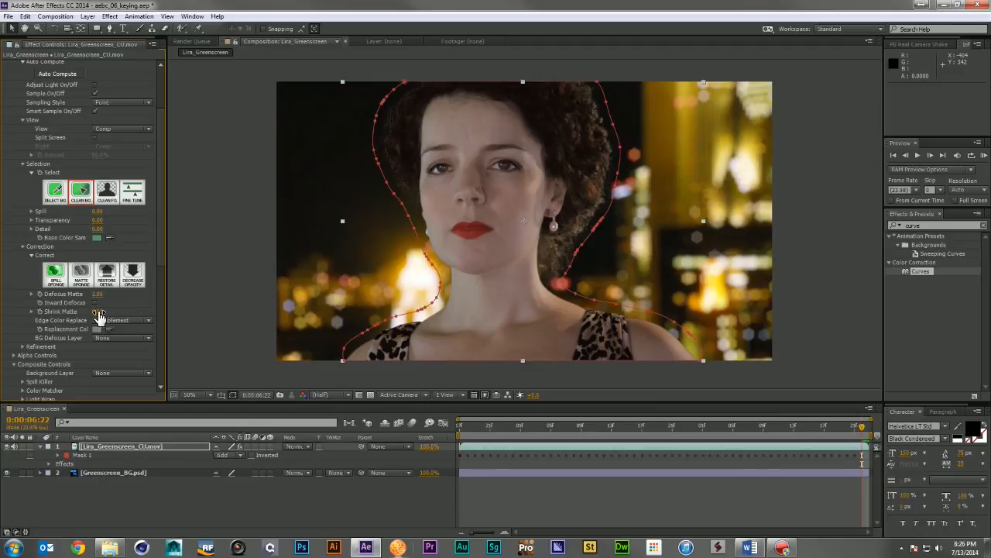
# Raise the keyer's Shrink Matte to about 17 and its Defocus Matte to about 6.9.
pyautogui.moveTo(105, 312); pyautogui.dragTo(188, 311)
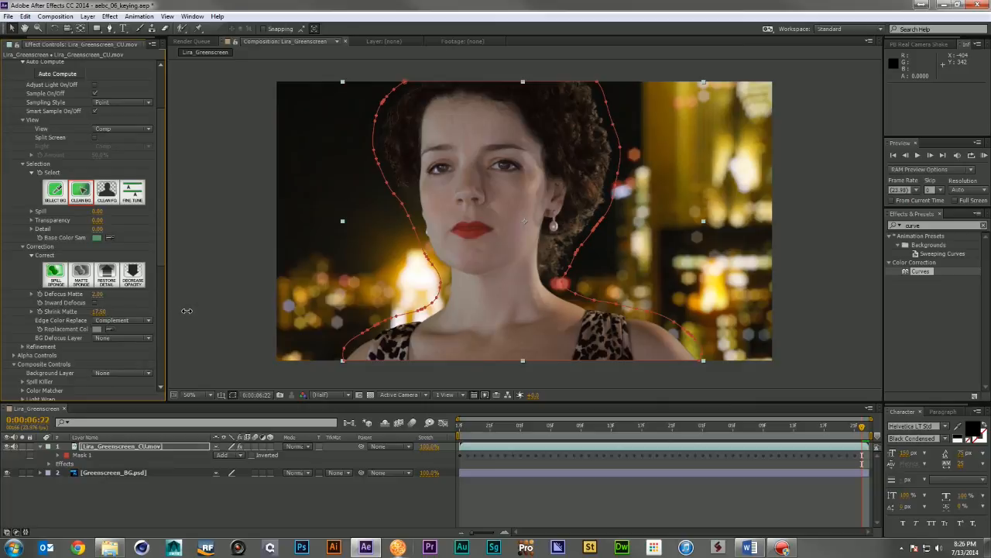
pyautogui.moveTo(101, 293); pyautogui.dragTo(144, 297)
pyautogui.click(299, 491)
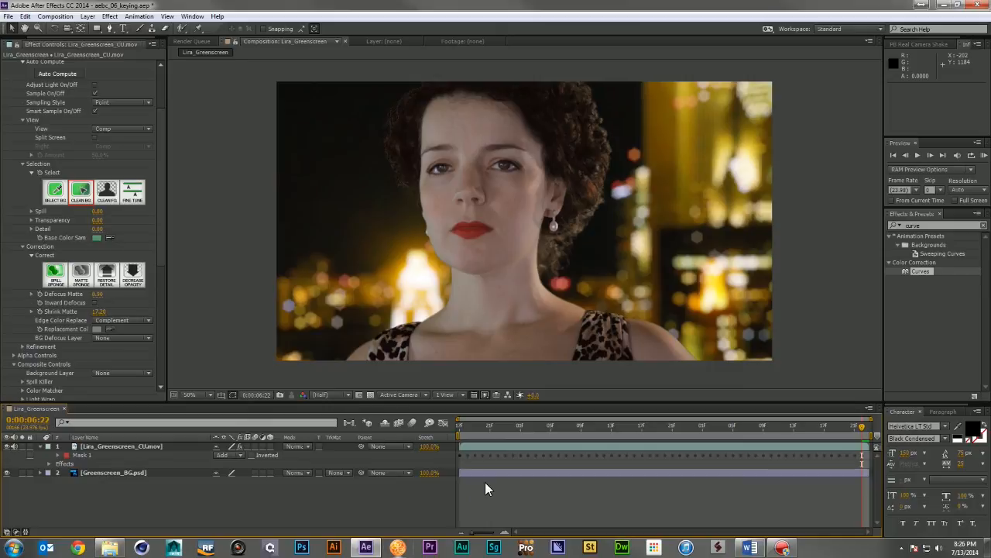